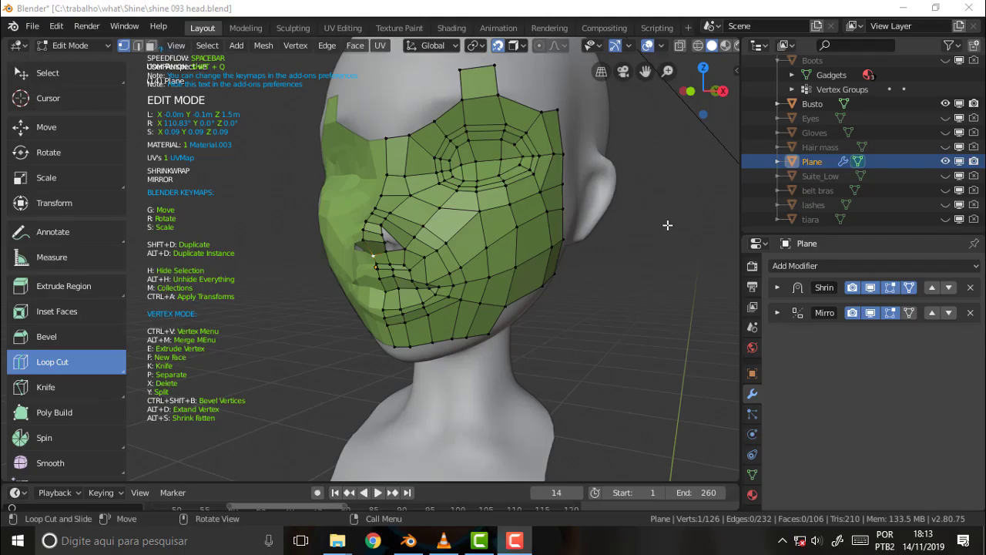
- Orbit and zoom in on the green face mask, then swap Loop Cut for the Select tool
mouse_move(666, 222)
middle_mouse_down()
mouse_move(715, 214)
mouse_move(659, 214)
mouse_move(676, 221)
middle_mouse_up()
scroll(674, 228, "up", 2)
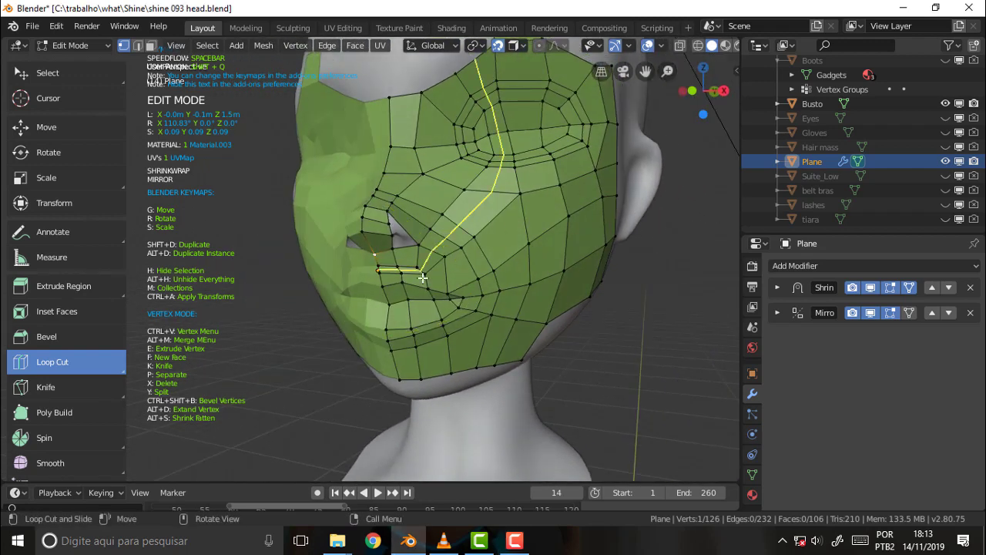
left_click(48, 72)
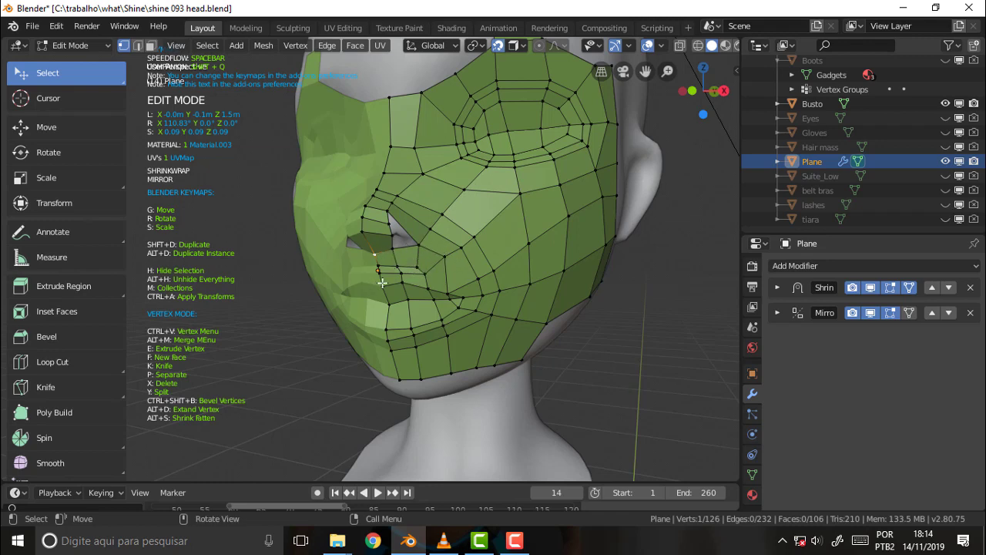
- Nudge the nostril-base vertices slightly upward into place with G moves
mouse_move(472, 241)
middle_mouse_down()
mouse_move(481, 238)
mouse_move(461, 250)
middle_mouse_up()
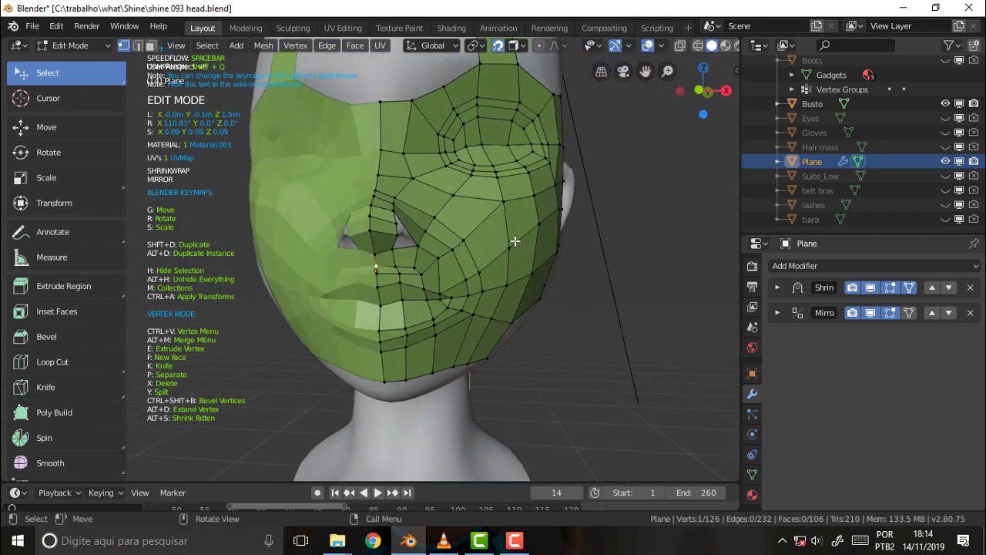
key("g")
left_click(408, 267)
left_click(395, 268, "shift")
key("g")
left_click(446, 244)
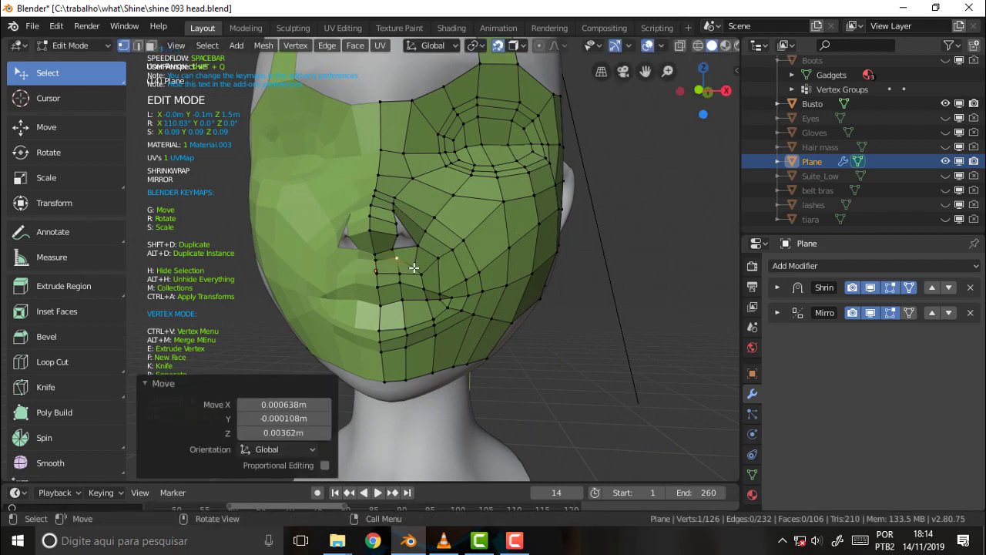
key("g")
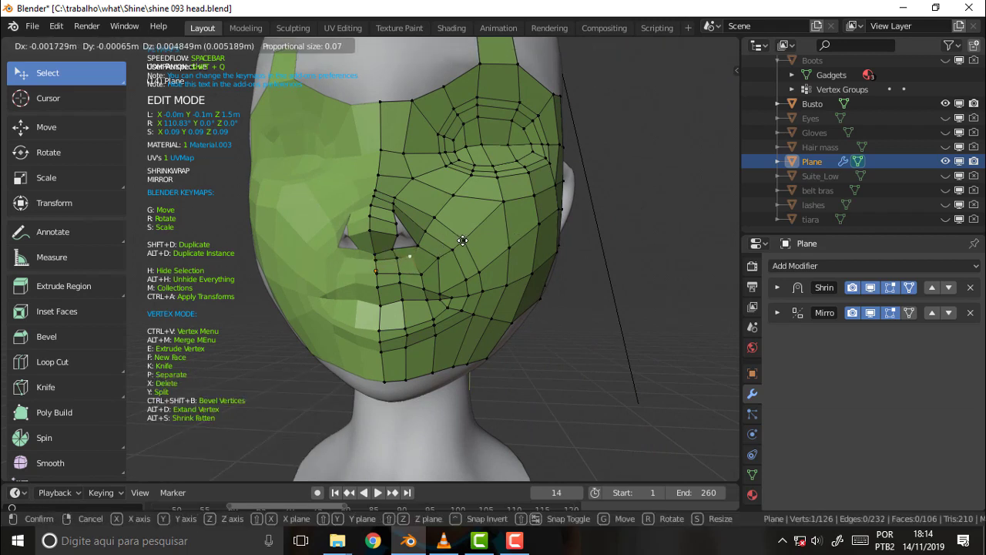
left_click(462, 241)
- Check the nose from side and front views, then bring the VLC tutorial forward
middle_click_drag(614, 203, 553, 175)
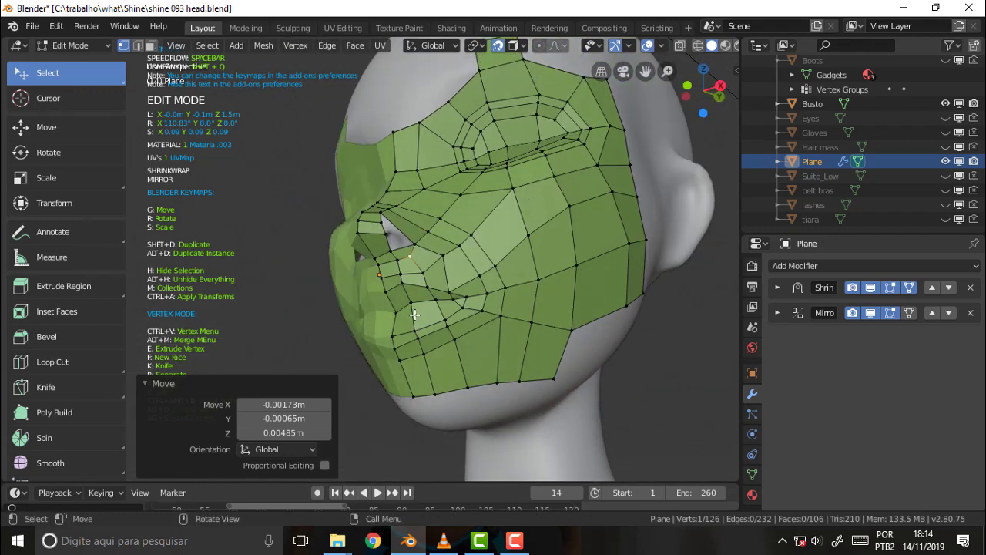
mouse_move(450, 229)
middle_mouse_down()
mouse_move(568, 269)
mouse_move(467, 270)
middle_mouse_up()
scroll(471, 268, "up", 2)
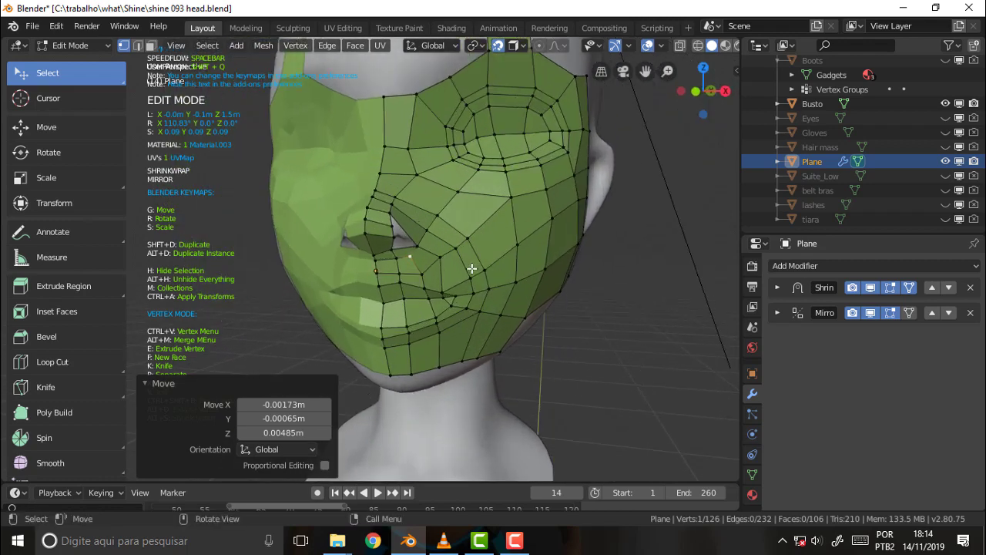
middle_click_drag(645, 94, 391, 224)
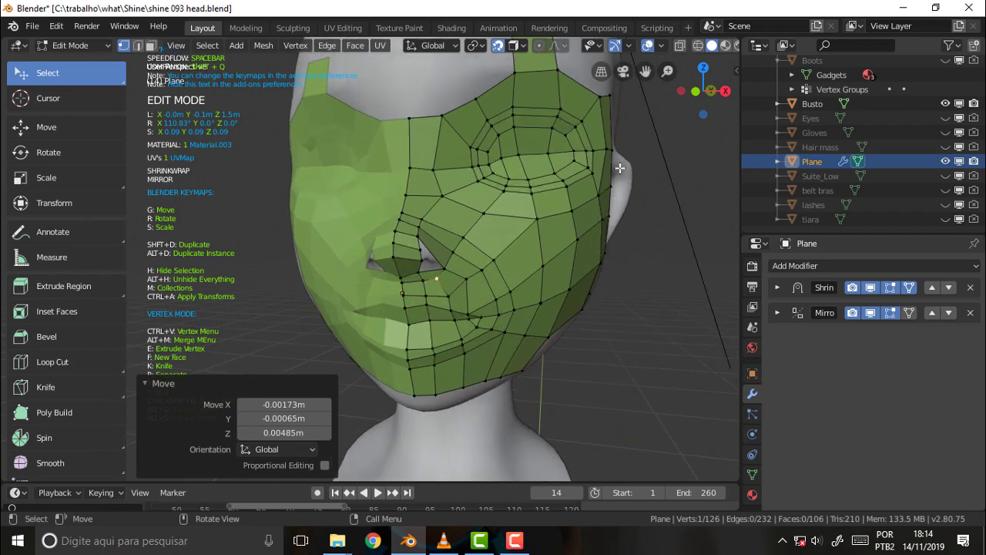
middle_click_drag(599, 246, 563, 240)
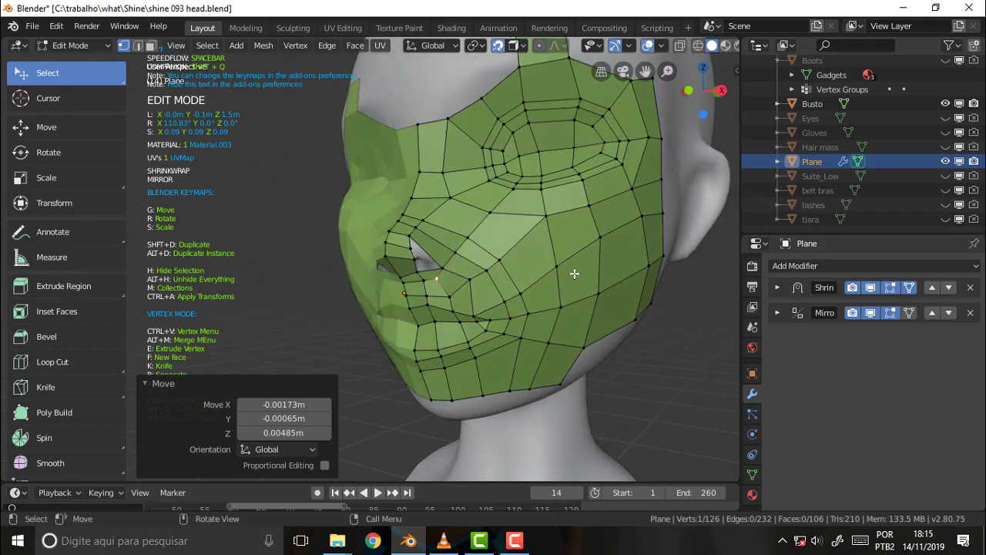
left_click(445, 541)
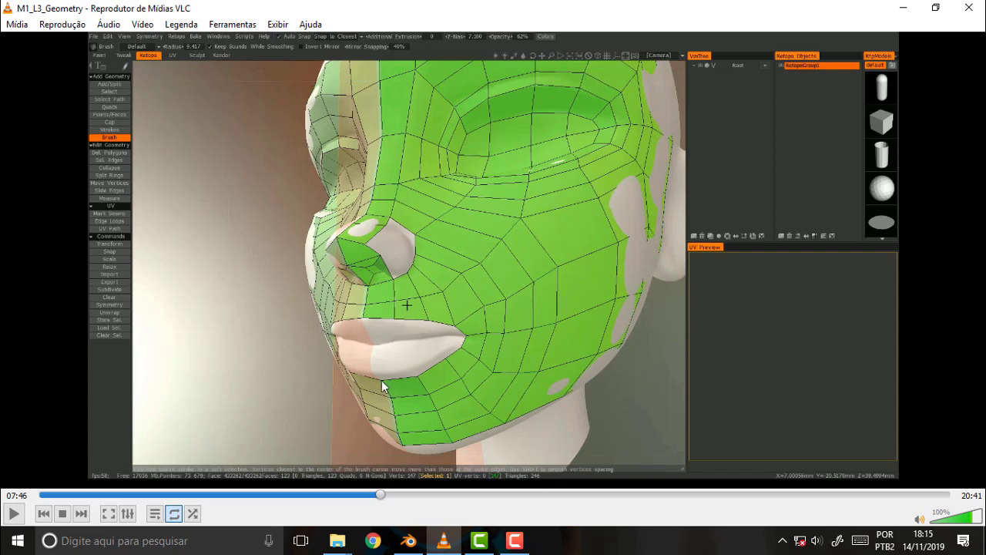
- Play the tutorial, seek between about 08:21 and 08:37, and pause near 08:44
left_click(15, 515)
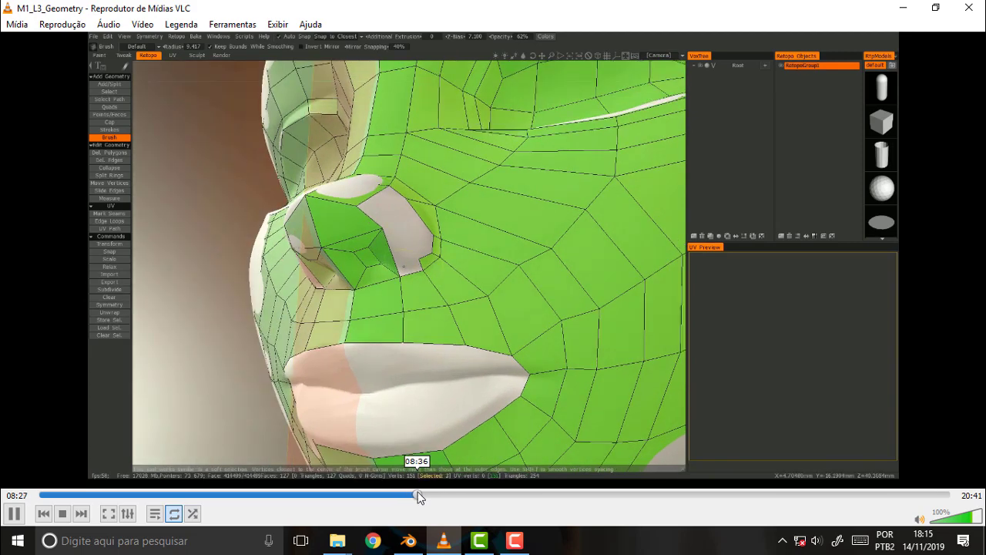
left_click(417, 493)
left_click(408, 494)
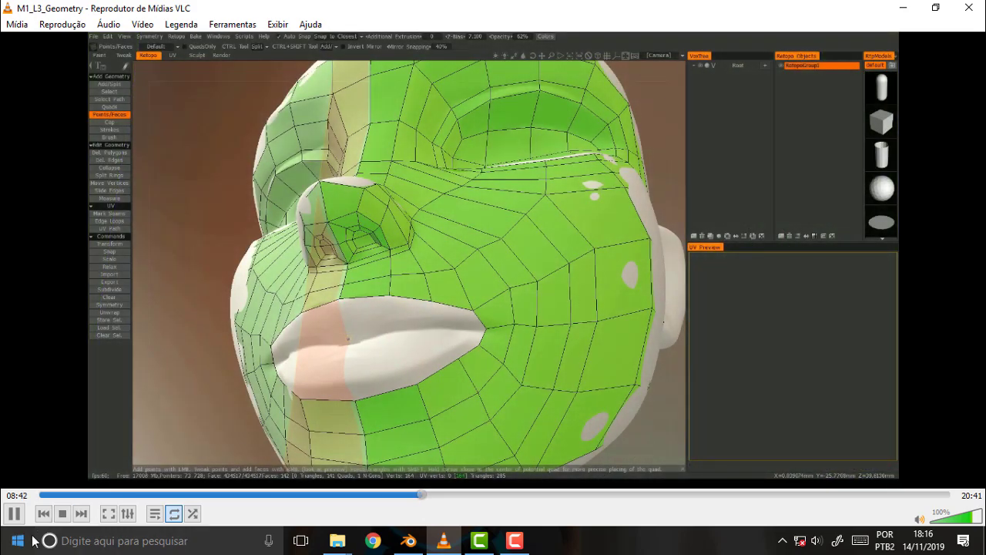
left_click(14, 513)
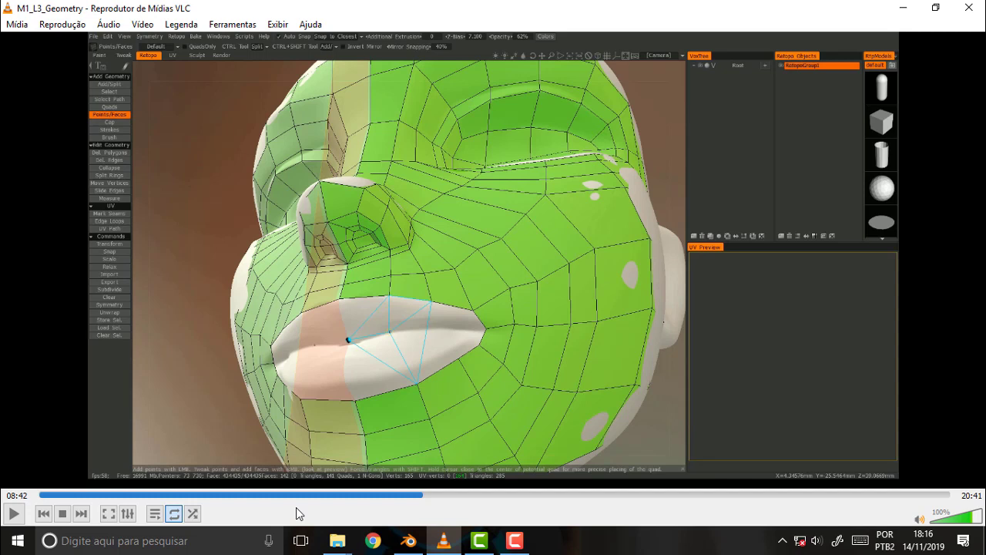
left_click(15, 514)
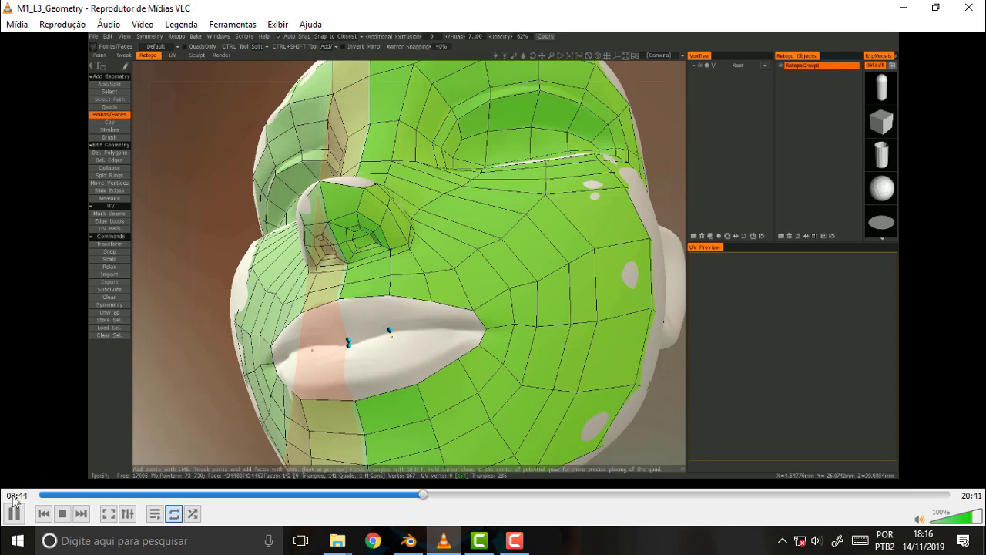
key("space")
- Back in Blender, delete the face beside the nostril in face select mode
left_click(408, 540)
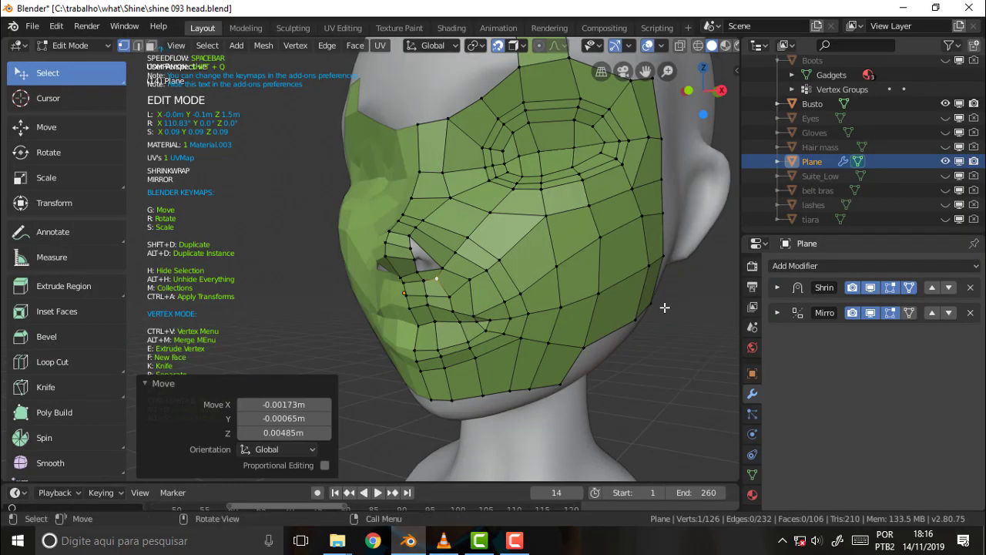
mouse_move(664, 299)
middle_mouse_down()
mouse_move(688, 231)
mouse_move(678, 264)
mouse_move(628, 251)
mouse_move(594, 277)
mouse_move(612, 277)
mouse_move(566, 277)
middle_mouse_up()
scroll(678, 264, "up", 5)
scroll(680, 264, "up", 3)
scroll(680, 265, "down", 3)
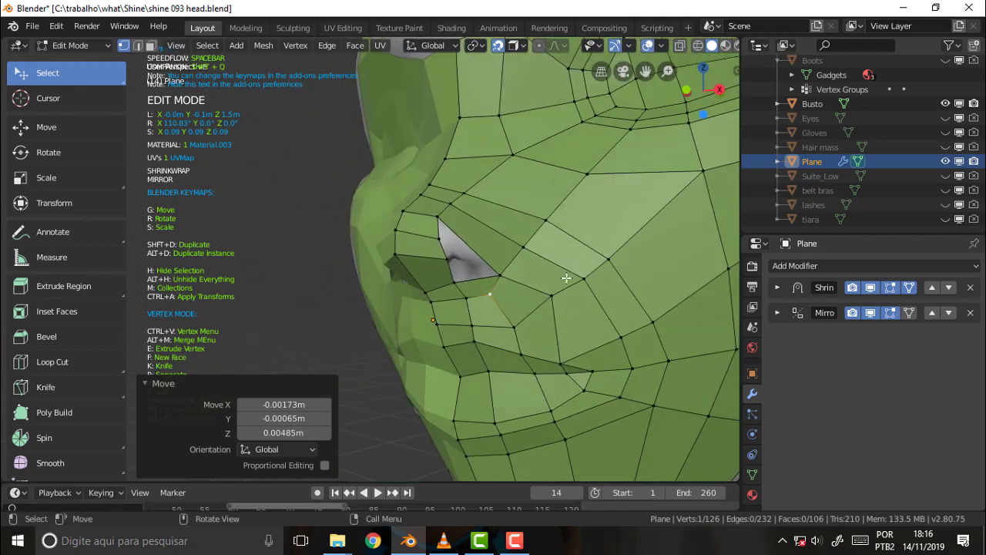
key("3")
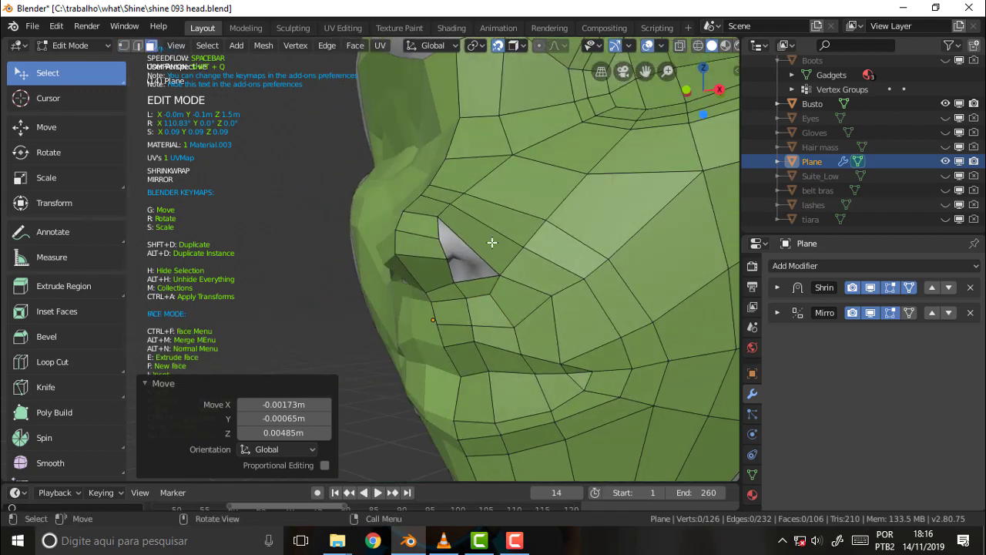
left_click(491, 242)
key("x")
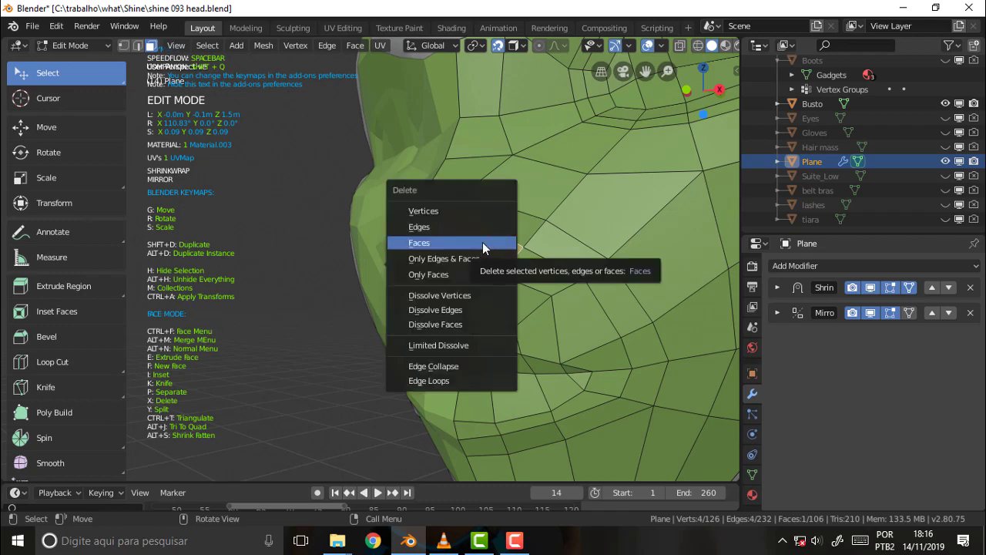
left_click(483, 245)
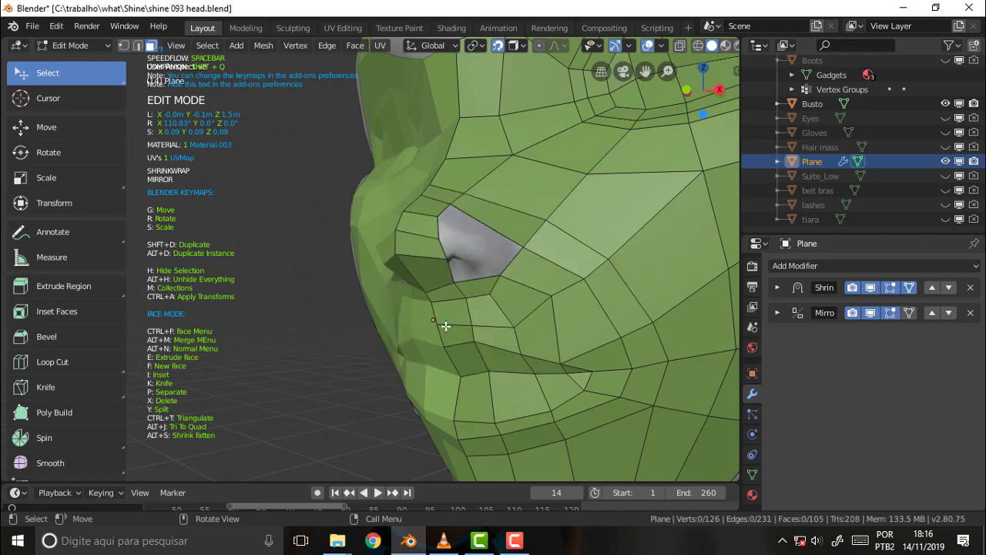
- View the enlarged nostril hole and select the vertex on its edge in vertex mode
mouse_move(445, 326)
middle_mouse_down()
mouse_move(427, 335)
mouse_move(550, 273)
middle_mouse_up()
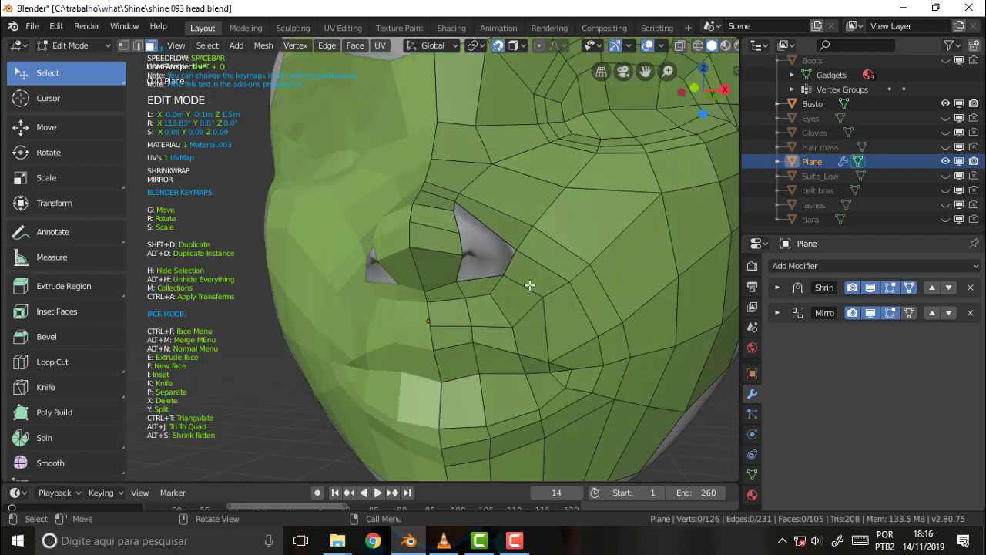
left_click(504, 276)
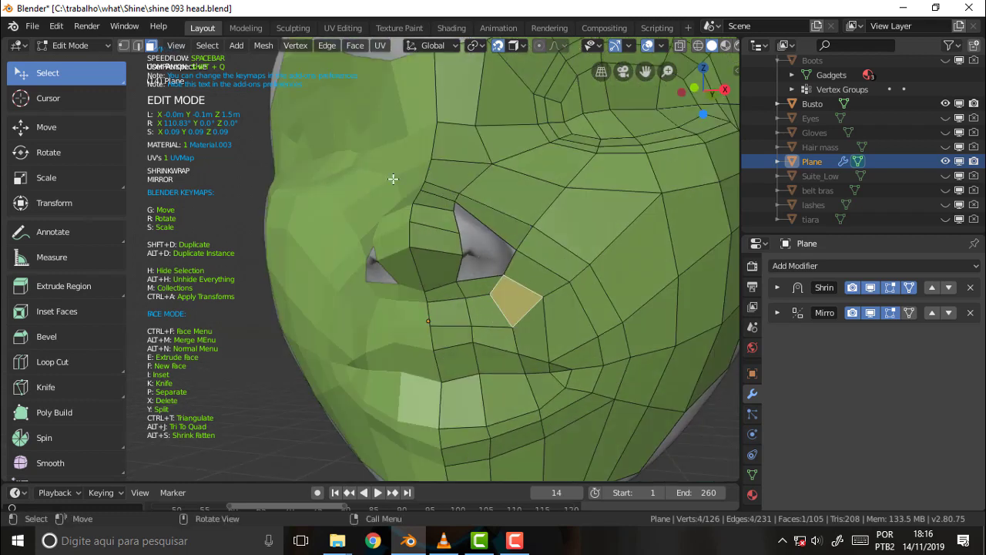
left_click(123, 45)
left_click(504, 276)
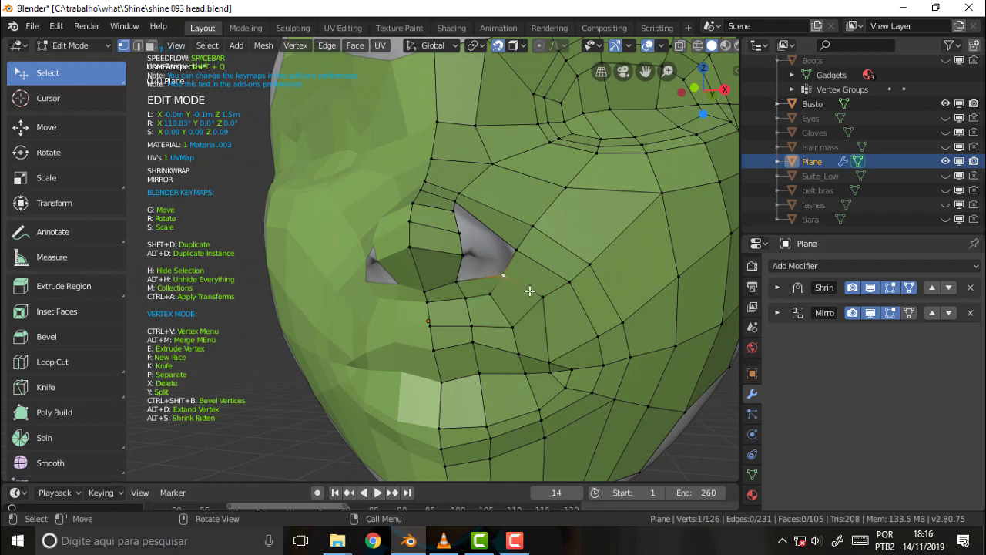
- Move the edge vertex up onto the nostril rim and lower the vertices beneath the nostril
key("g")
left_click(522, 255)
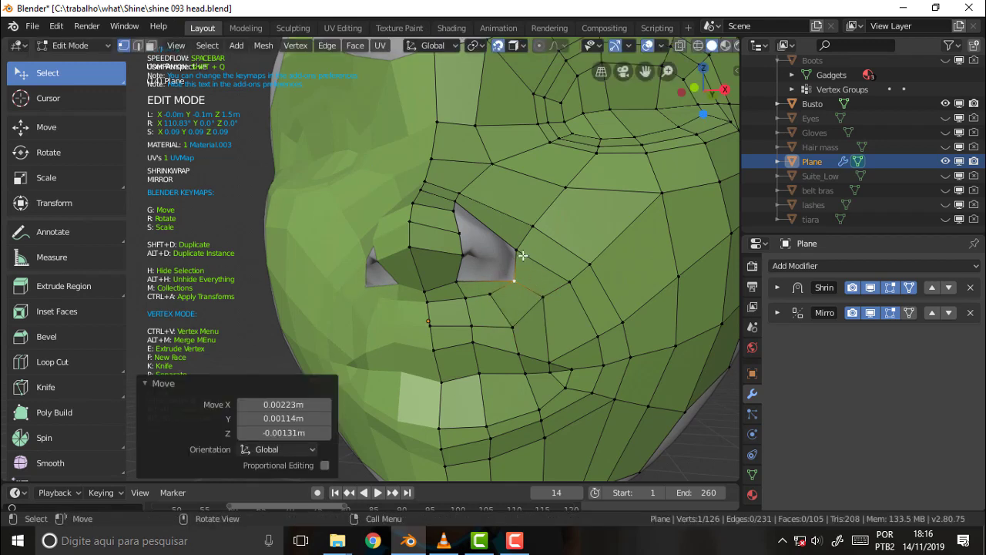
key("g")
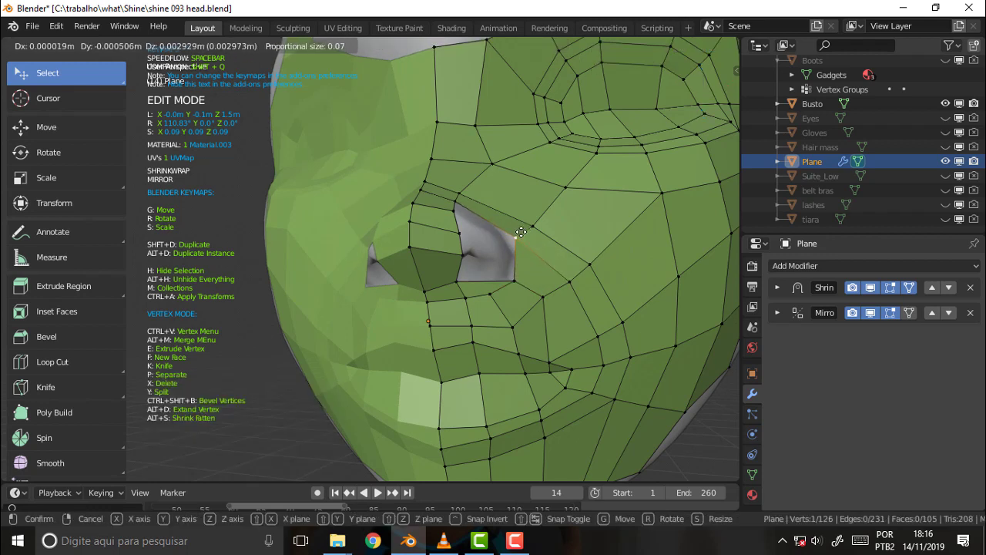
left_click(520, 230)
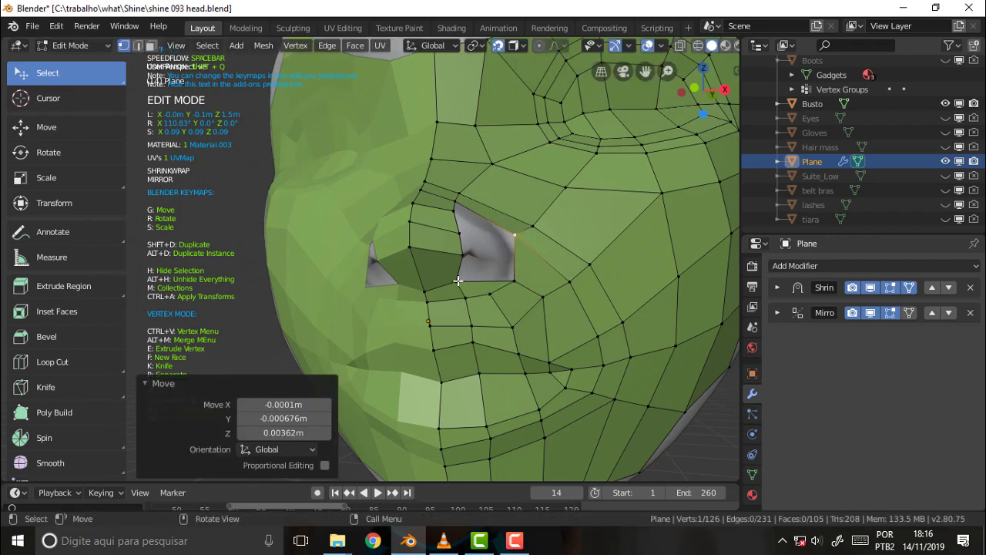
left_click(459, 282)
key("g")
left_click(469, 295)
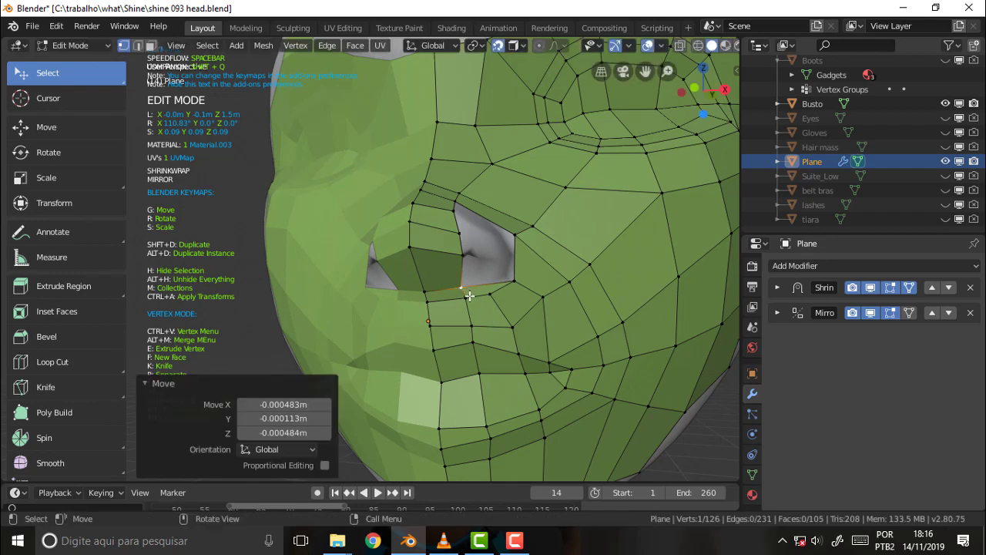
left_click(462, 288)
key("g")
left_click(479, 312)
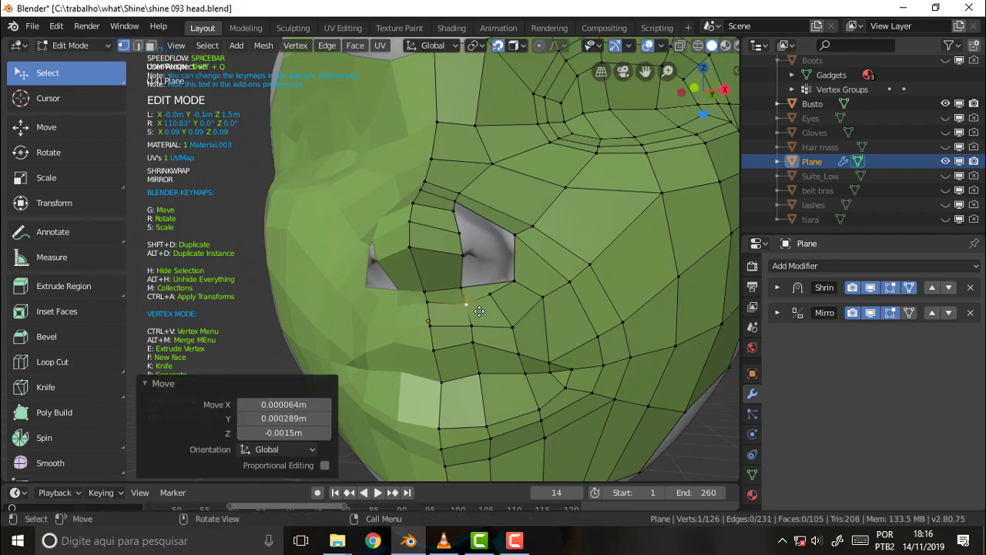
- Nudge the vertices lower beside and right of the nostril, then view it from the side
left_click(435, 311)
key("g")
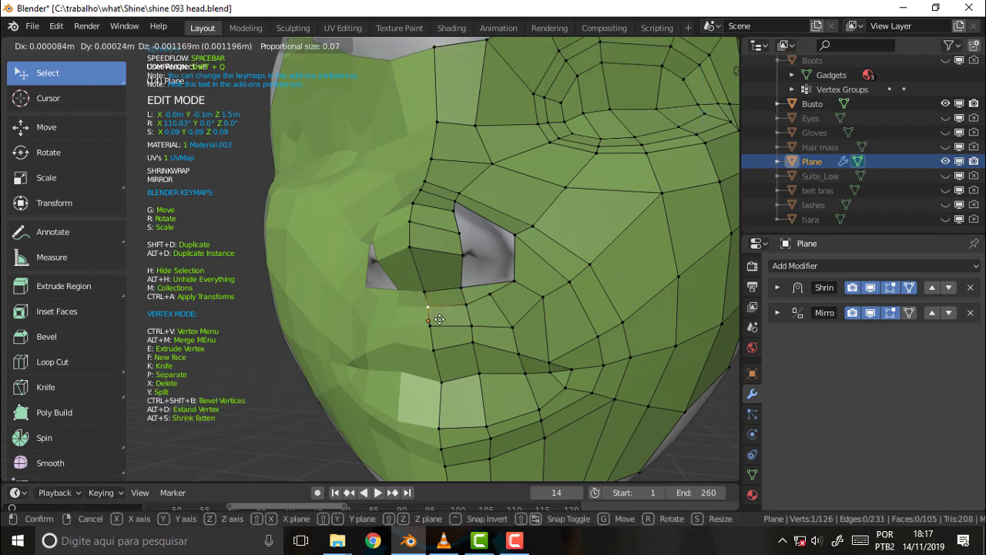
left_click(439, 319)
left_click(492, 301)
key("g")
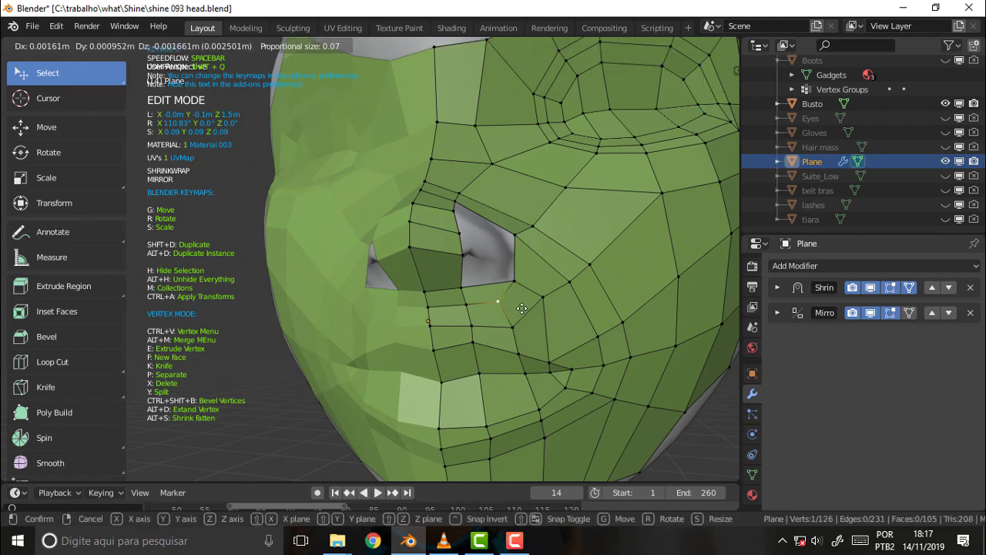
left_click(522, 309)
middle_click_drag(631, 293, 563, 298)
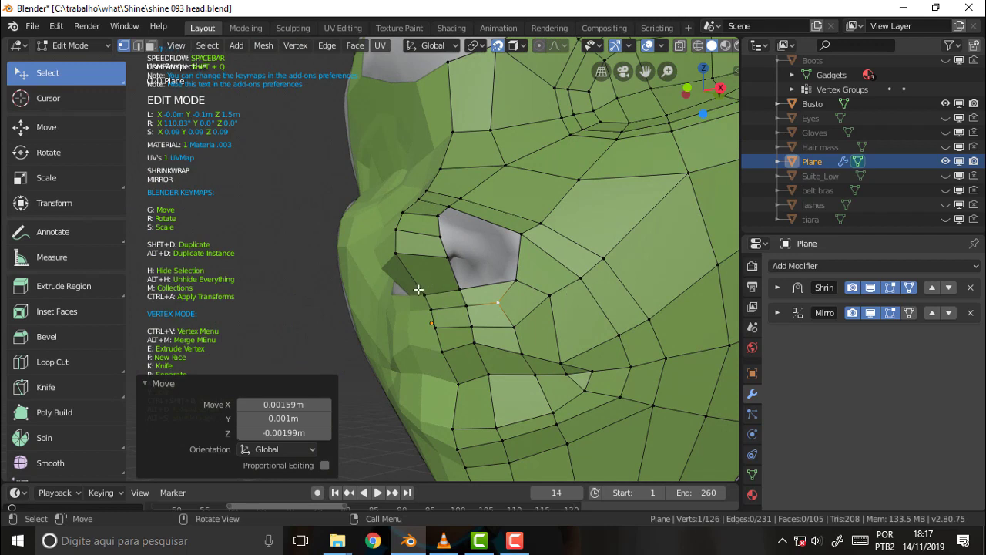
- Add an edge loop near the nose and slide it along its faces
left_click(105, 364)
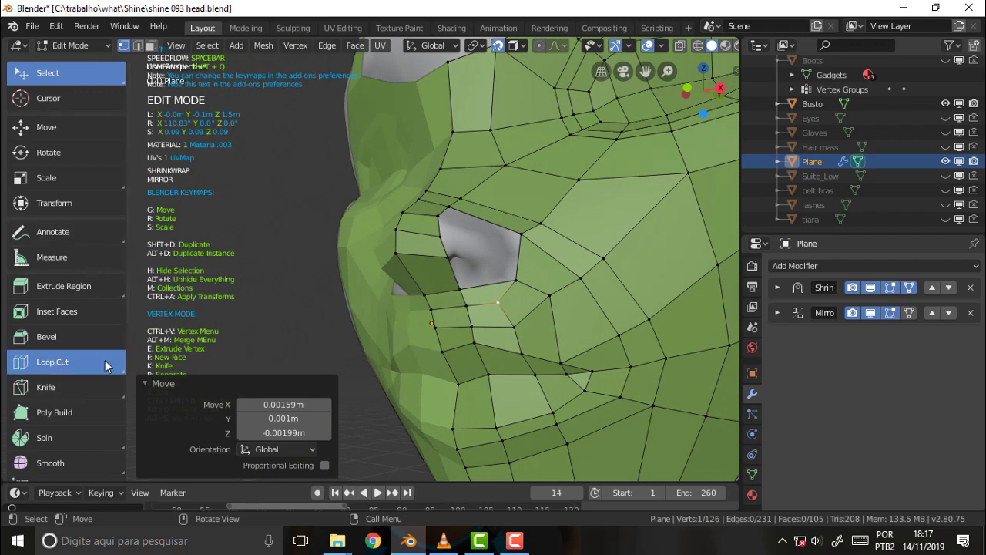
left_click(422, 279)
right_click(420, 280)
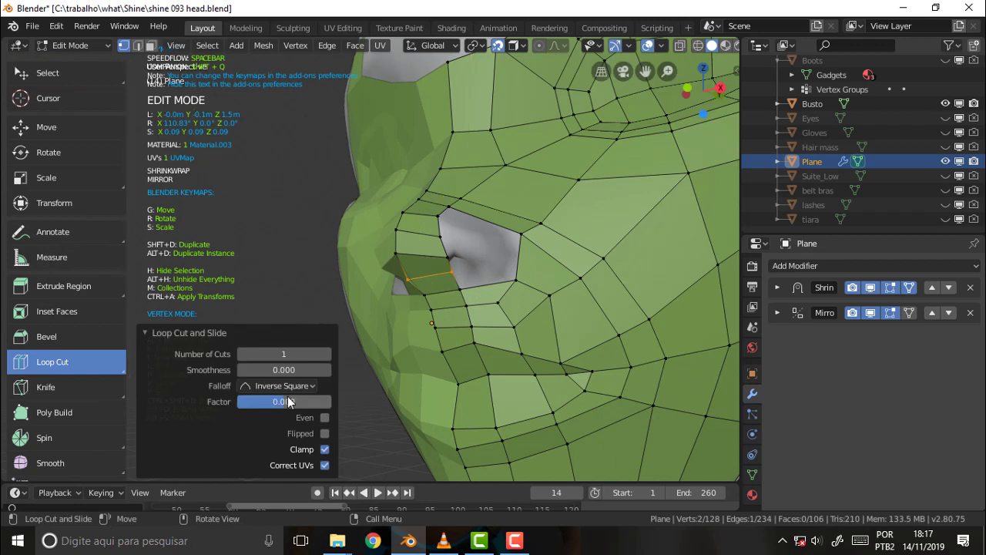
left_click_drag(278, 401, 223, 401)
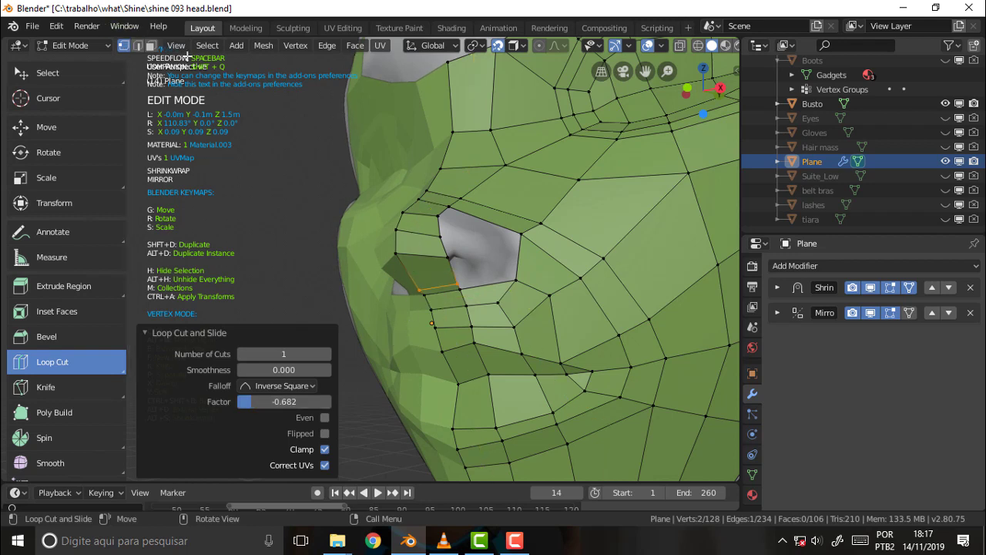
- Reposition a vertex near the nose in two moves, checking the shape from several angles
left_click(70, 74)
left_click(420, 291)
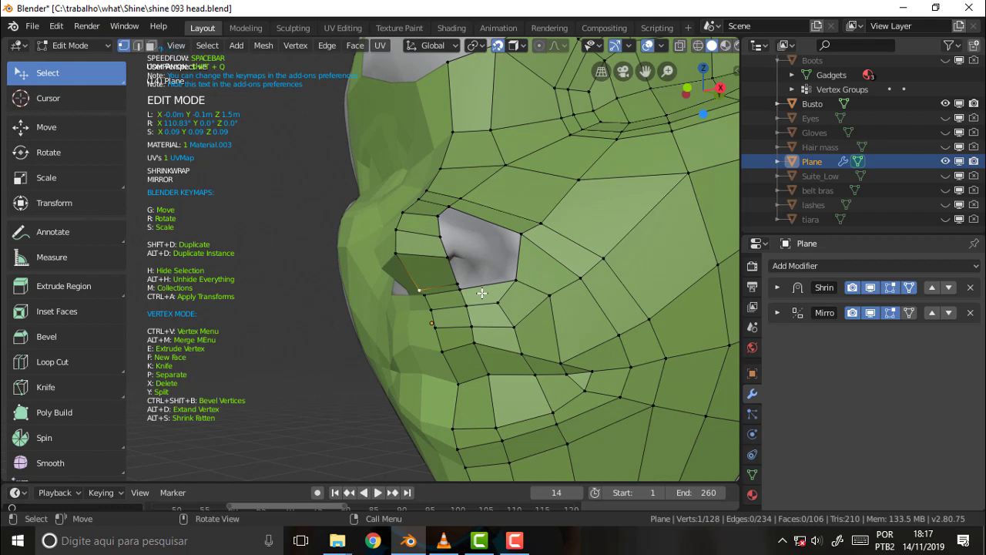
key("g")
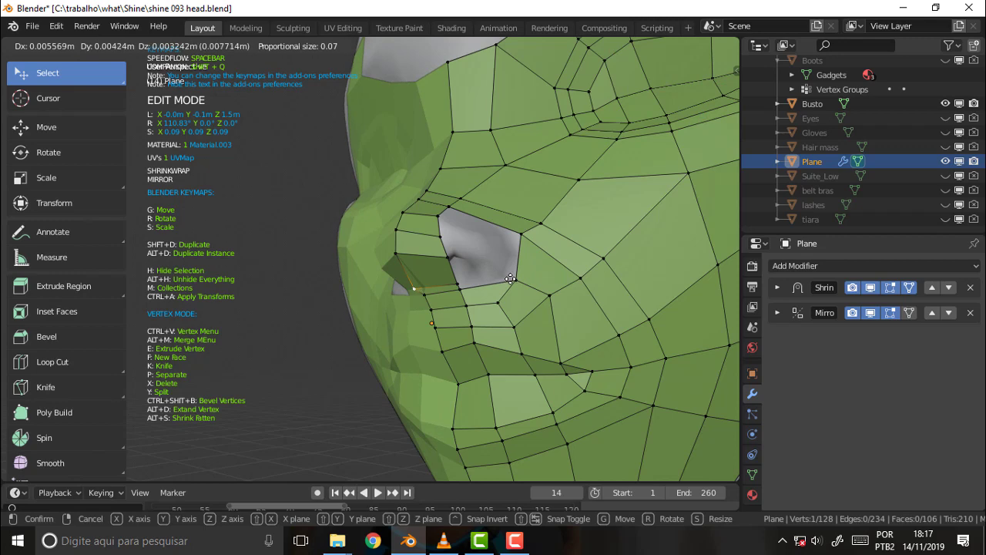
left_click(510, 278)
middle_click_drag(255, 183, 374, 231)
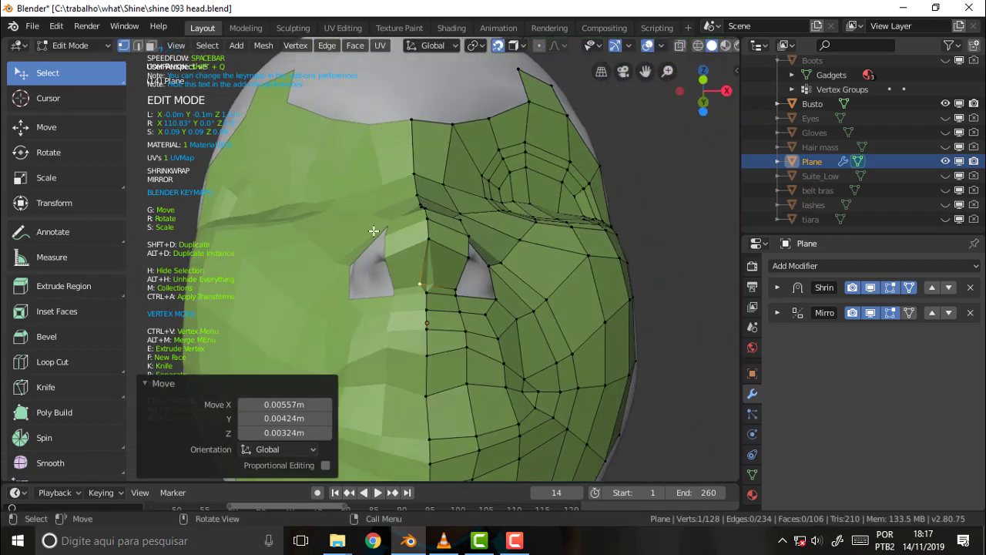
key("g")
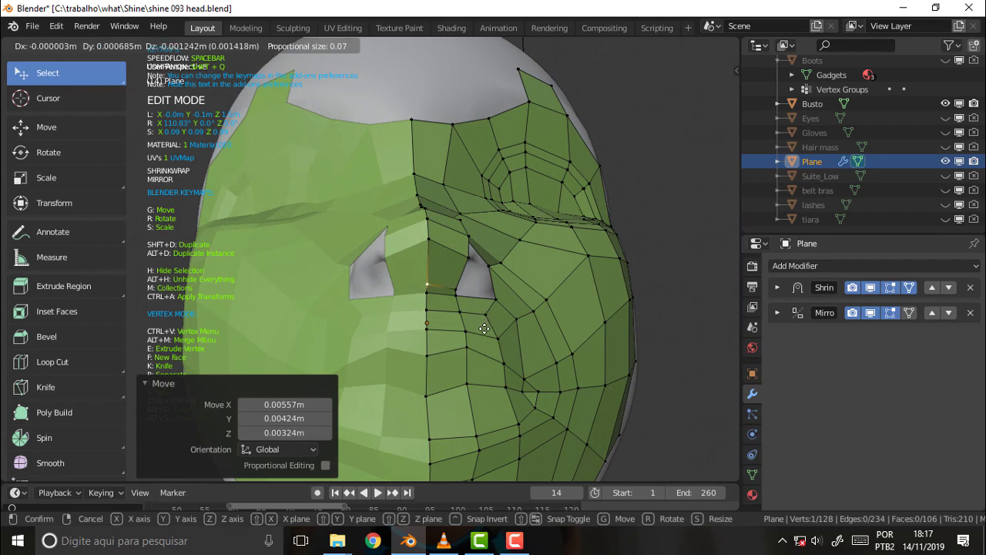
left_click(484, 327)
middle_click_drag(605, 283, 543, 294)
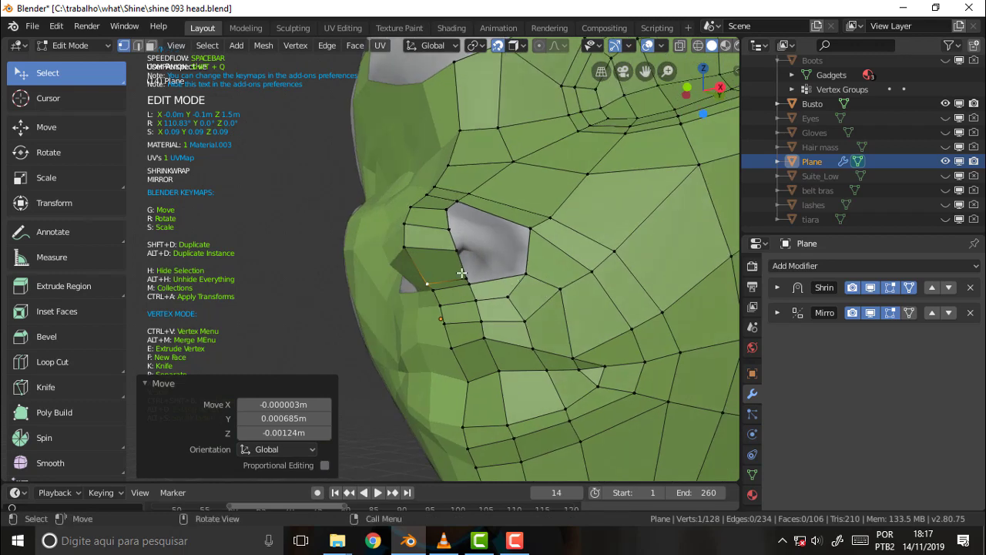
mouse_move(562, 274)
middle_mouse_down()
mouse_move(556, 270)
mouse_move(598, 267)
middle_mouse_up()
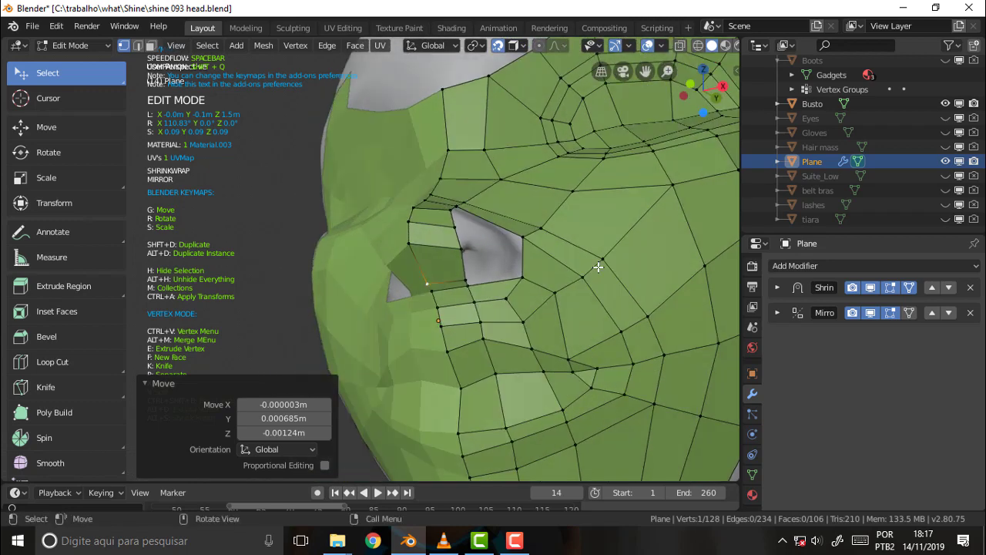
middle_click_drag(594, 268, 588, 272)
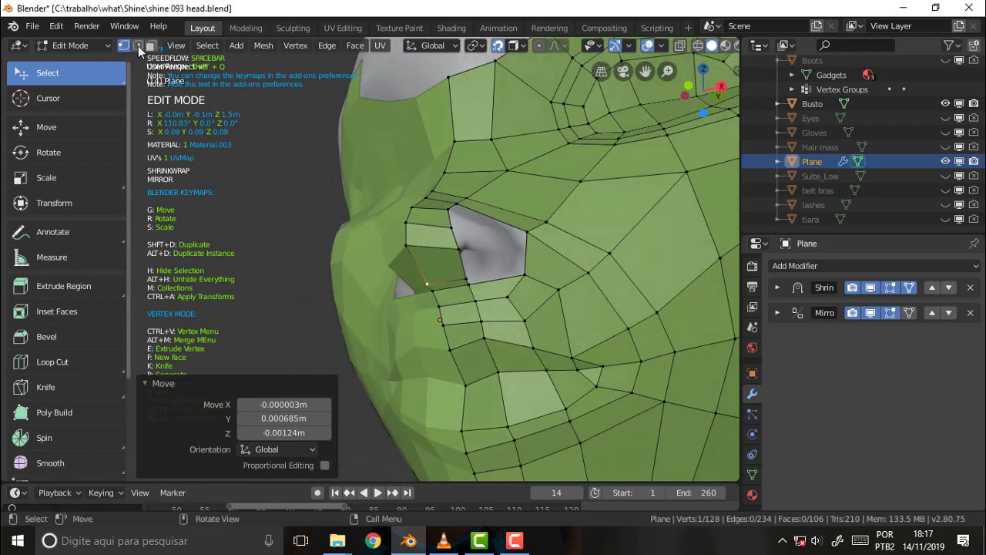
- Extrude the gap's bottom edge in edge select mode
left_click(138, 46)
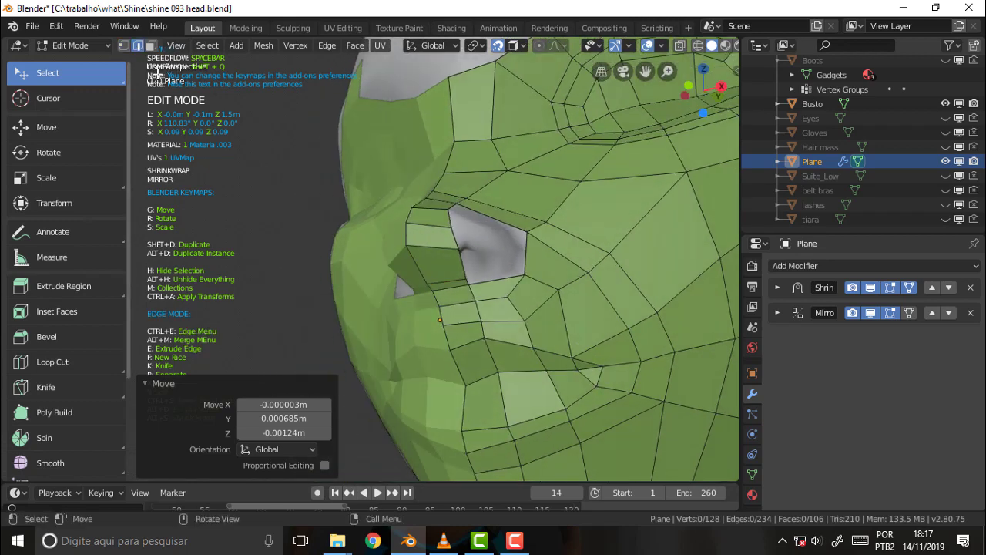
left_click(495, 280)
key("e")
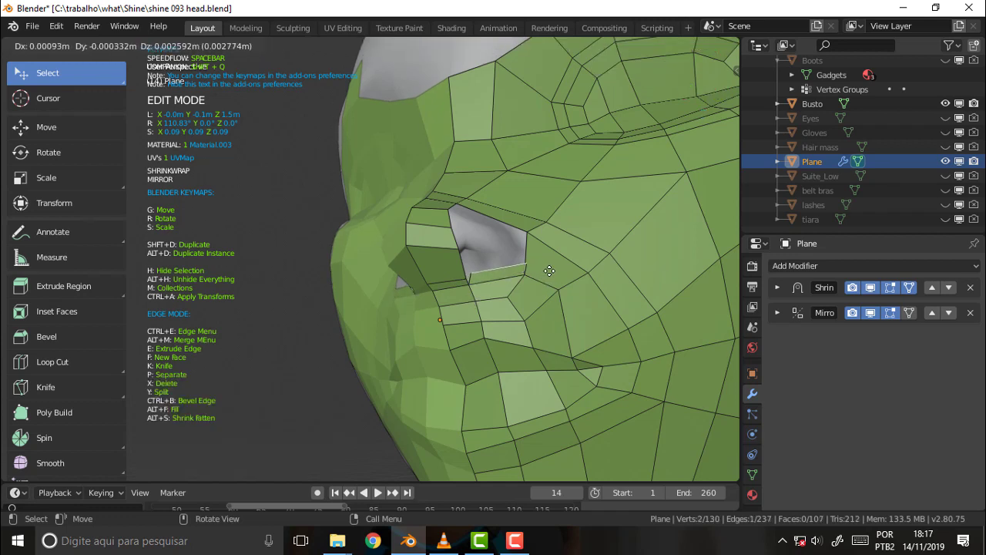
- Confirm the extrusion and nudge the new edge along the gap's lower rim
left_click(543, 271)
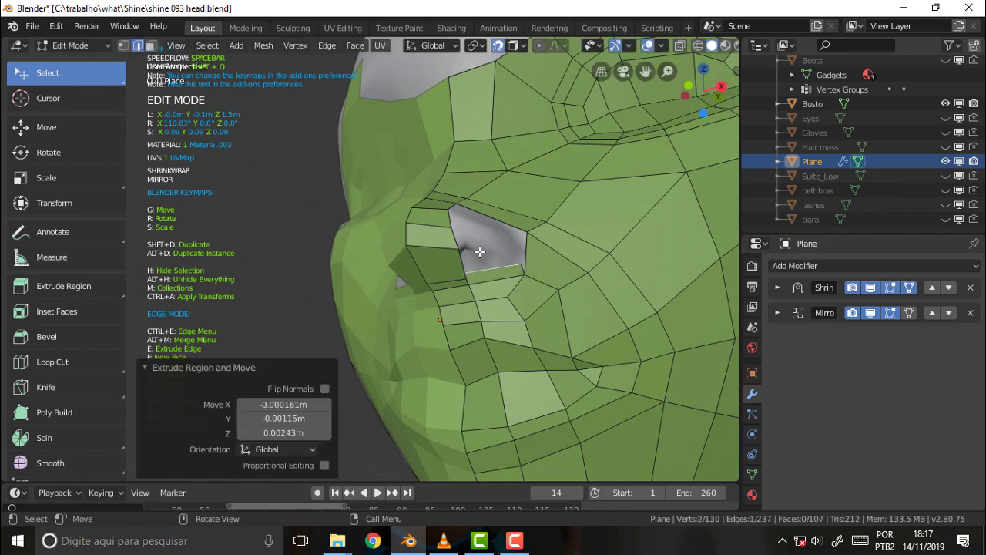
key("1")
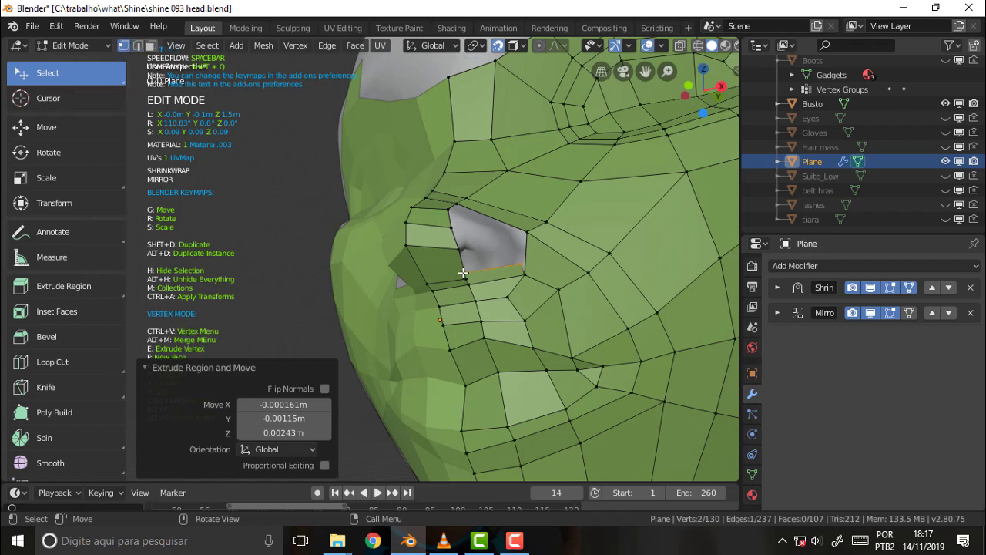
left_click(465, 279)
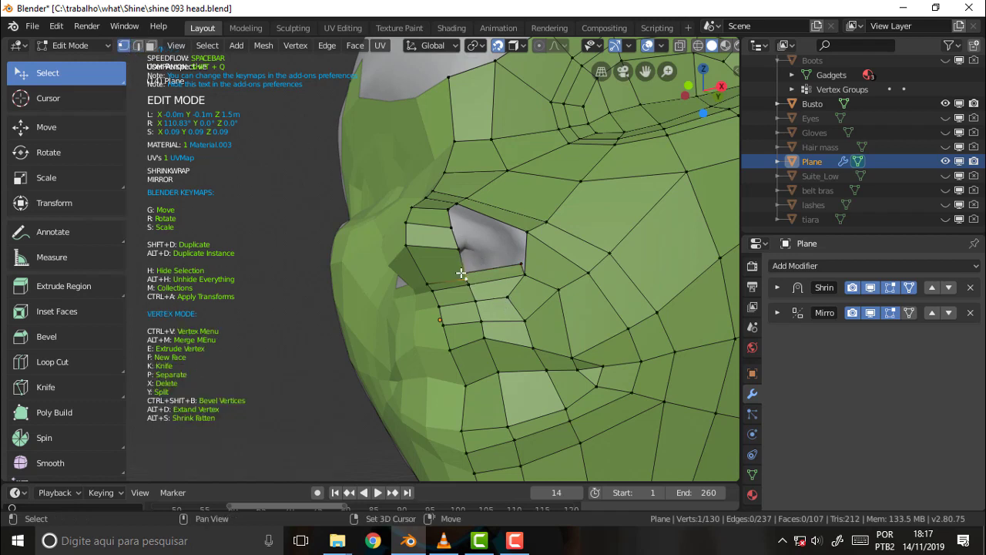
left_click(460, 274, "shift")
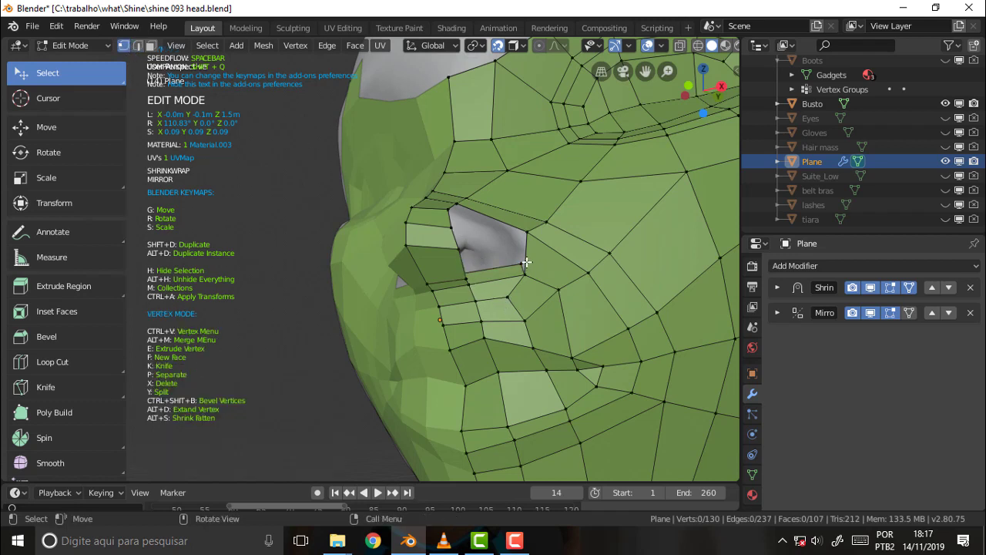
left_click(137, 46)
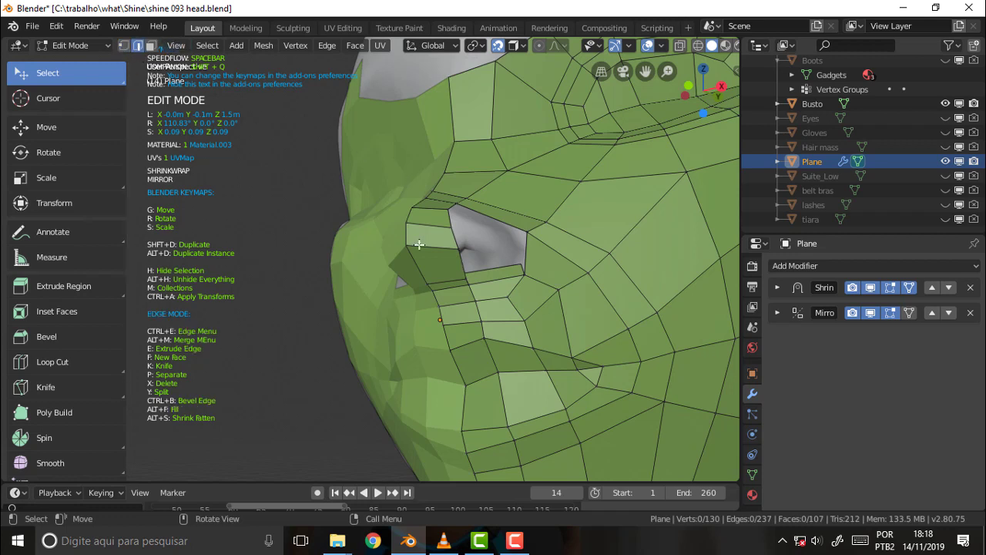
left_click(493, 272)
key("g")
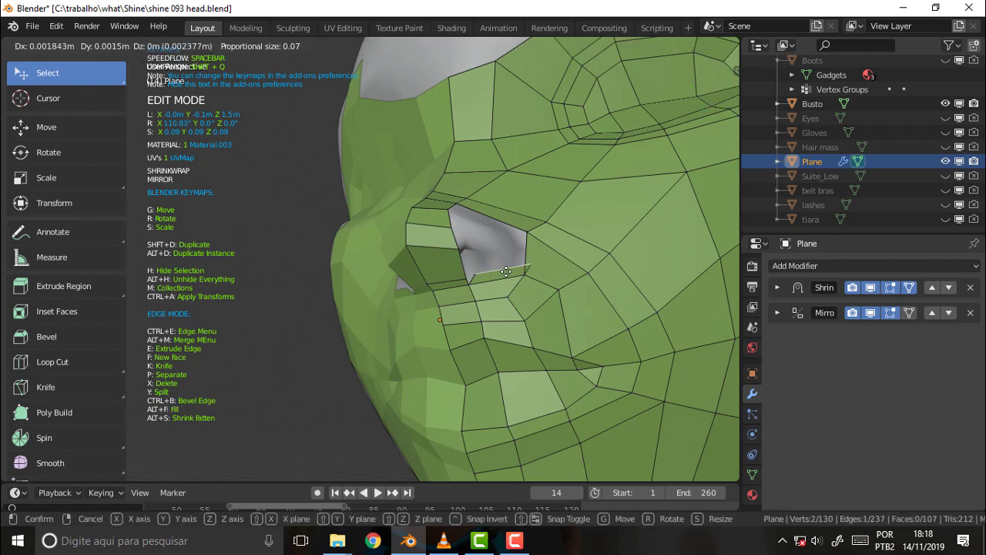
left_click(503, 269)
- Select the extruded edge's end vertex together with its neighbouring vertex
left_click(124, 46)
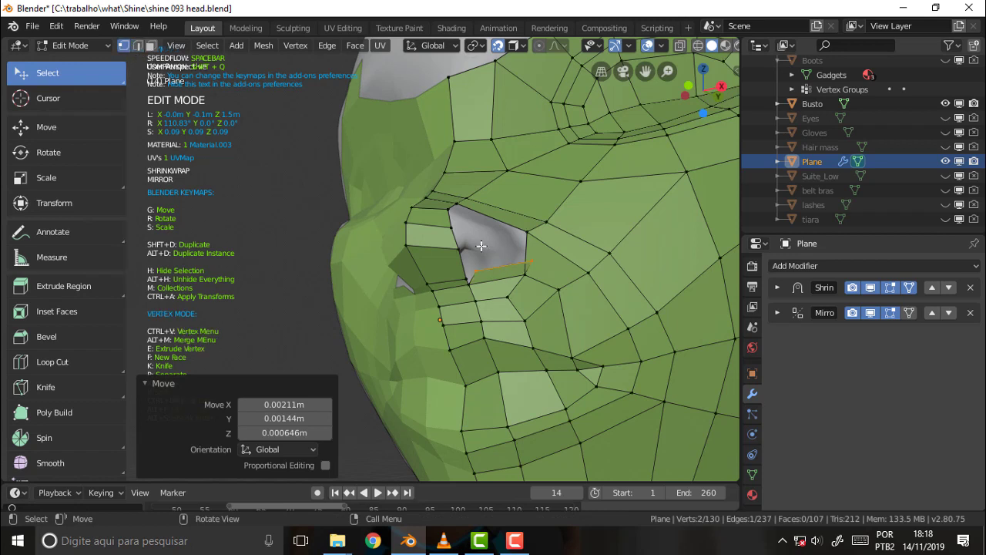
left_click(477, 268)
left_click(465, 278, "shift")
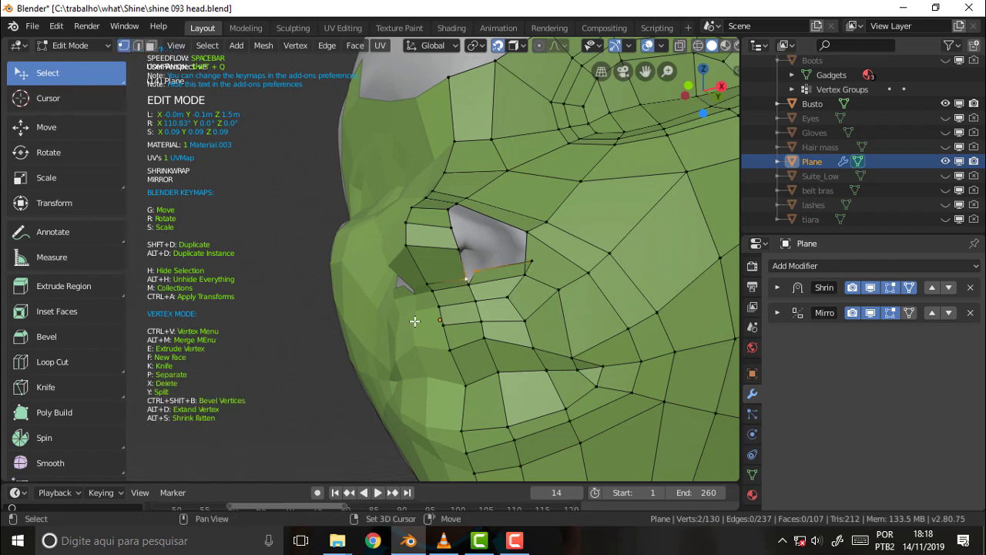
- Merge the two selected vertices at the first one
right_click(264, 191)
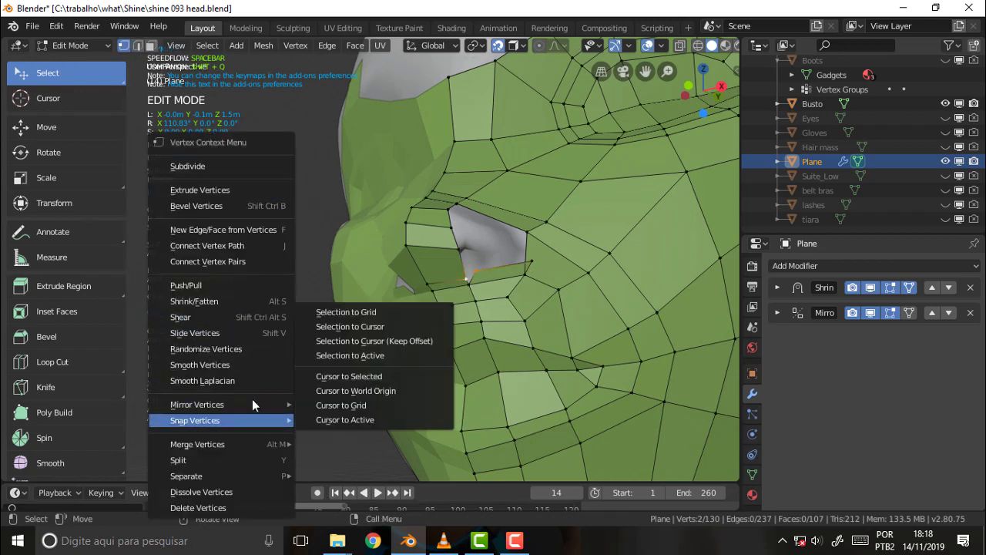
mouse_move(197, 443)
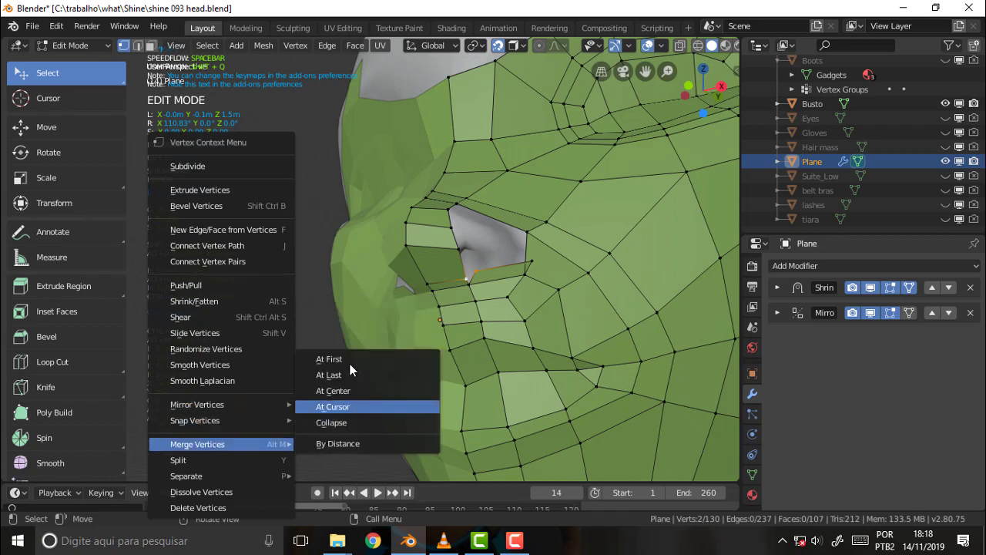
left_click(353, 354)
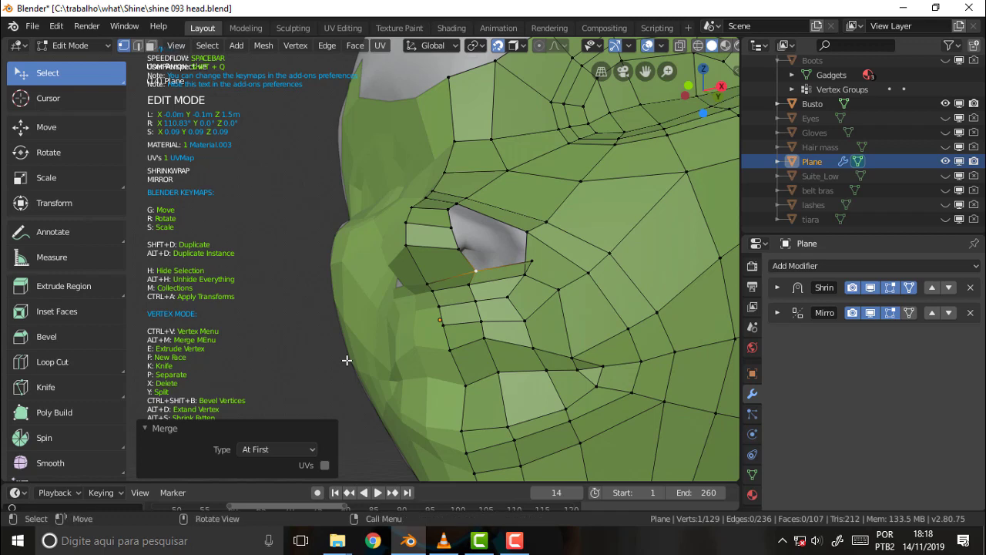
left_click(282, 222)
- Move a vertex on the gap's lower rim into place and review it from other angles
middle_click_drag(286, 198, 587, 292)
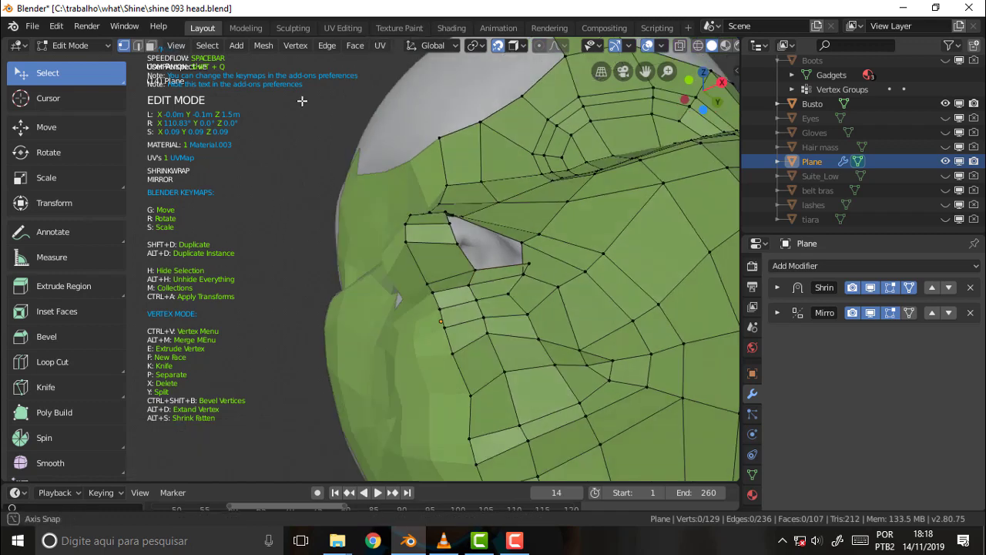
left_click(530, 253)
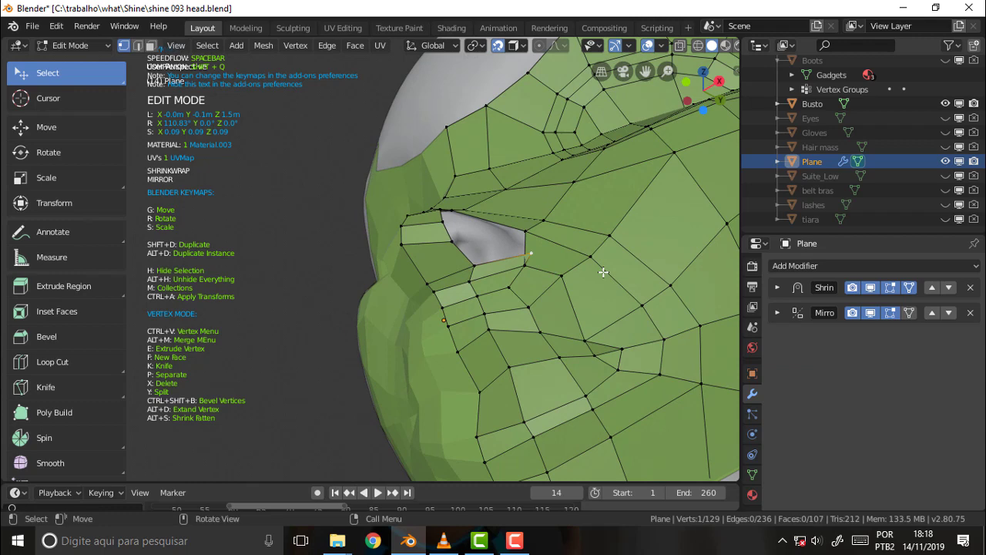
key("g")
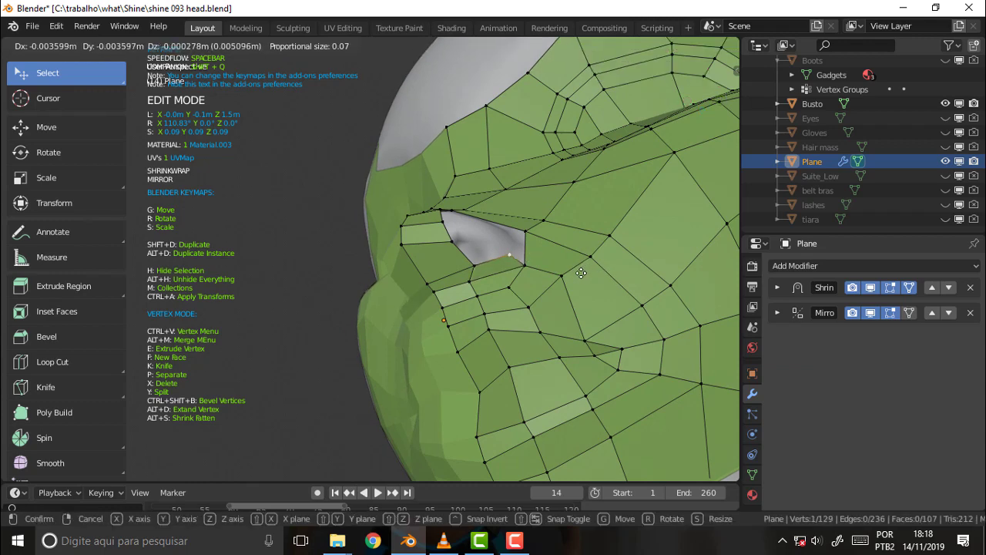
left_click(580, 273)
mouse_move(581, 273)
middle_mouse_down()
mouse_move(314, 230)
mouse_move(337, 209)
middle_mouse_up()
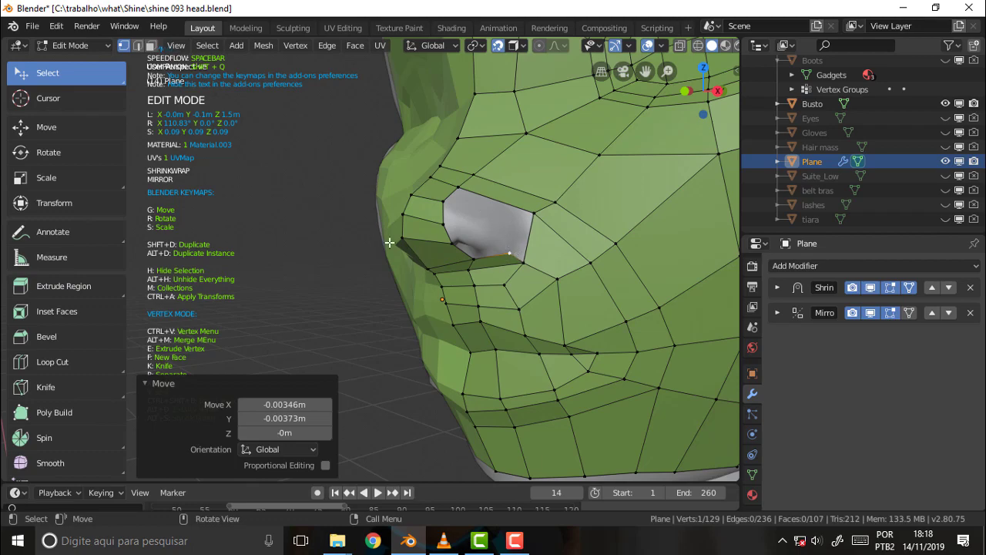
mouse_move(389, 243)
middle_mouse_down()
mouse_move(362, 213)
mouse_move(385, 242)
middle_mouse_up()
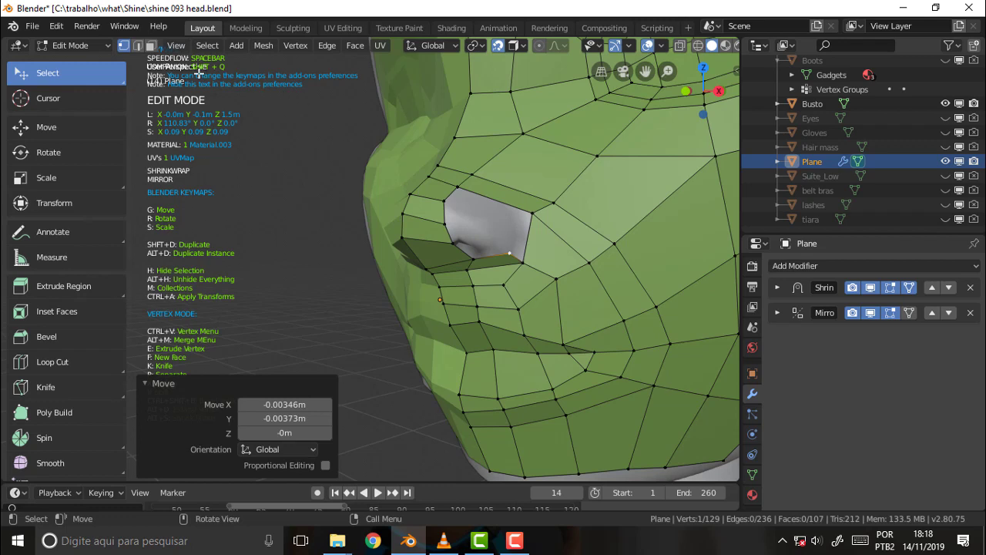
- Select the edge at the gap's upper corner and the opposite rim edge
key("2")
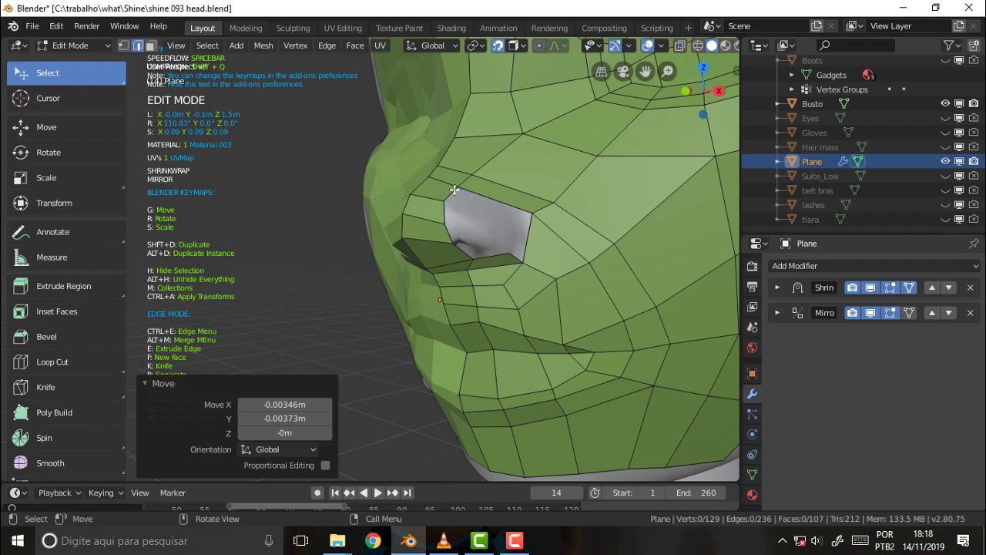
left_click(454, 189)
left_click(515, 258, "shift")
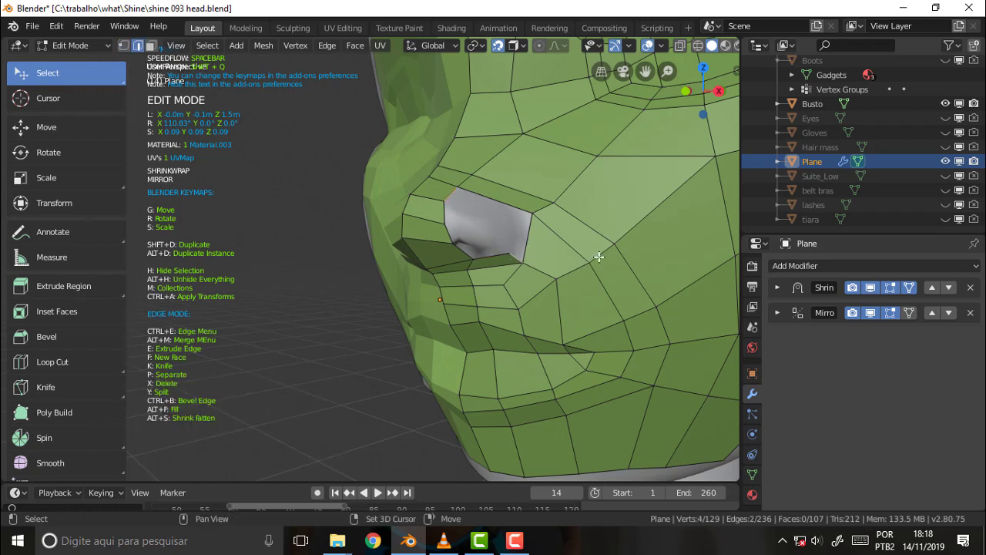
- Bridge the two edges with a new face and cut a loop through it
right_click(286, 180)
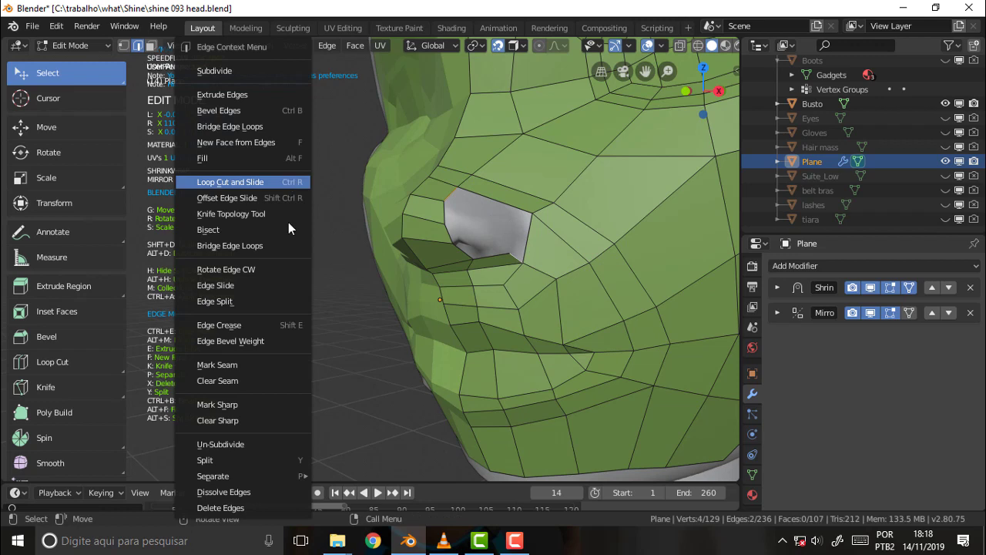
left_click(243, 126)
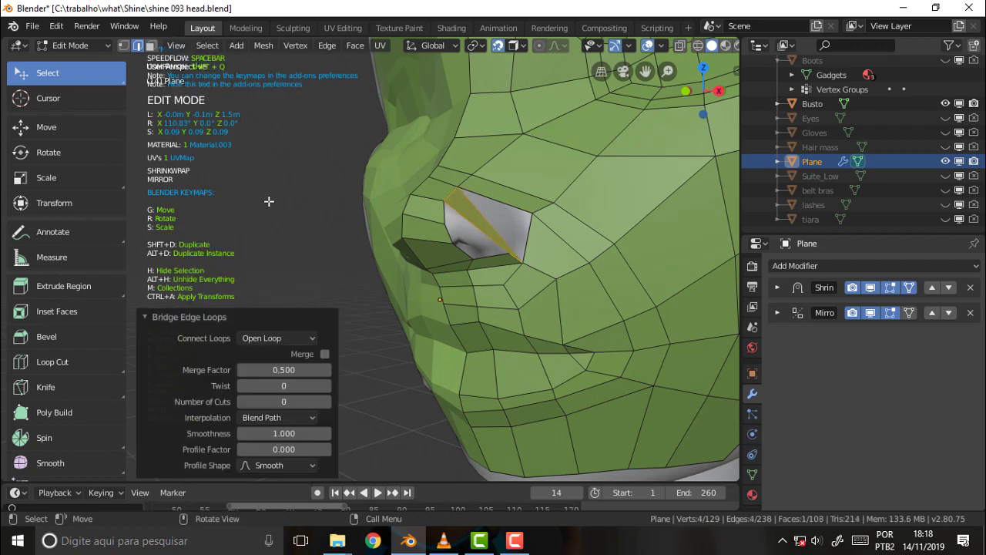
left_click(54, 362)
left_click(489, 226)
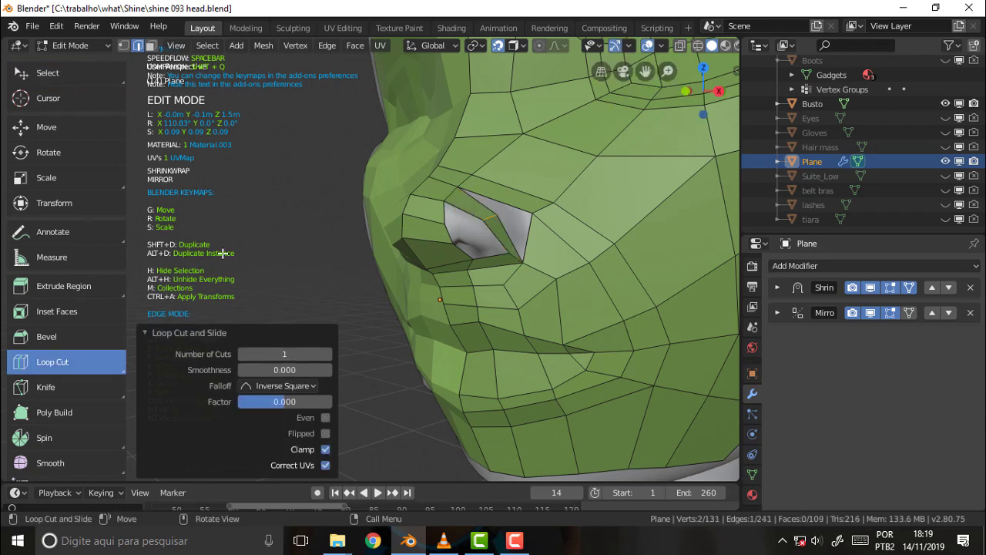
left_click(123, 46)
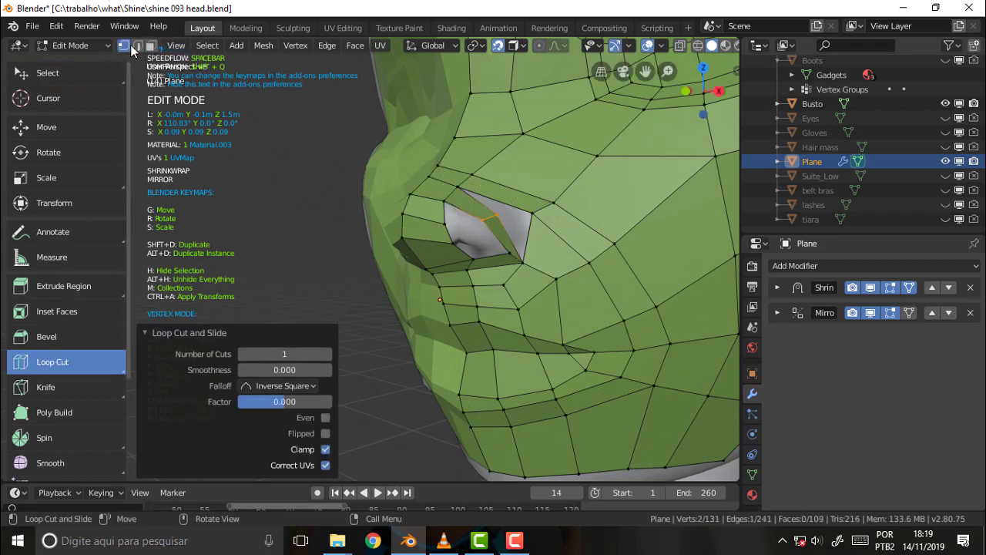
left_click(83, 68)
- Move the new cut's vertex and the nostril corner vertex up and to the right
left_click(500, 220)
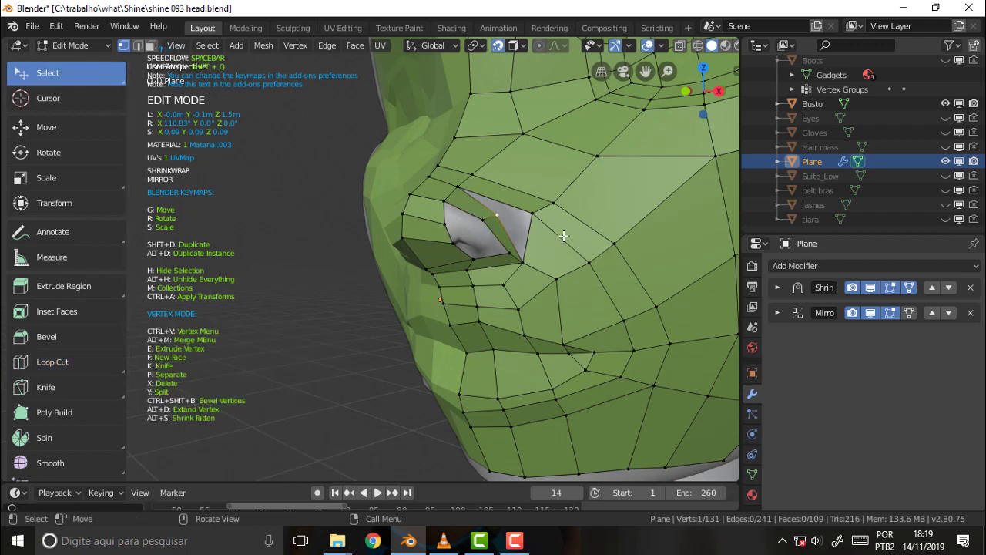
key("g")
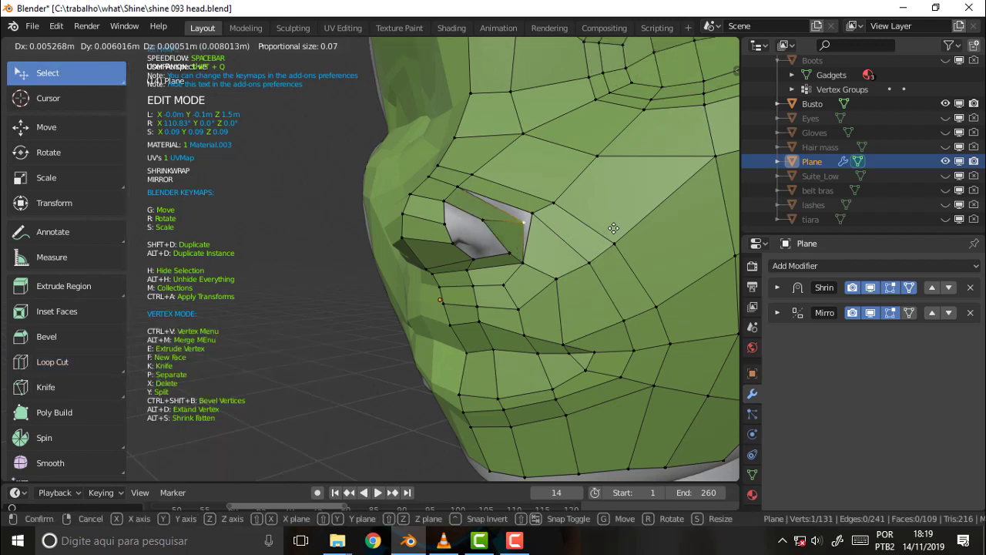
left_click(556, 222)
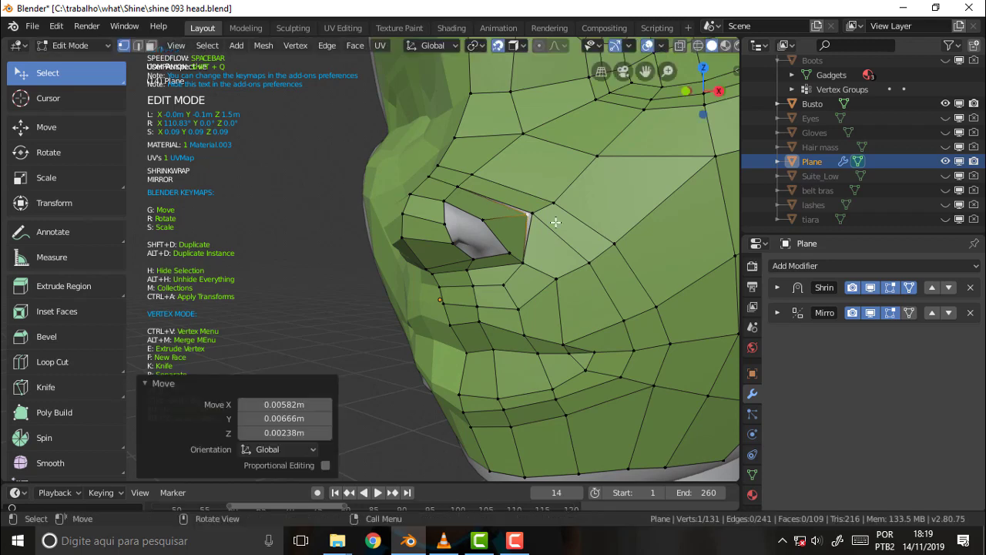
left_click(485, 219)
key("g")
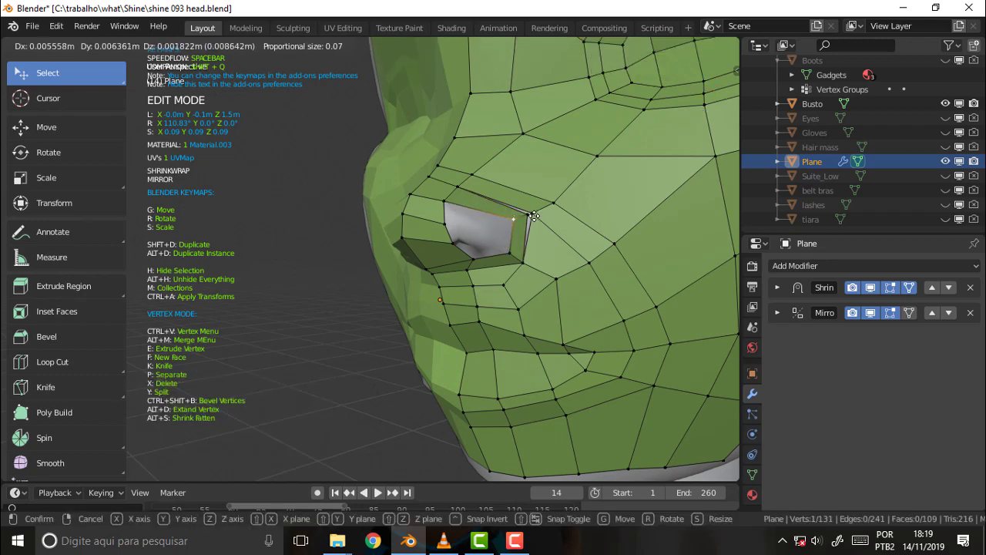
left_click(534, 216)
mouse_move(297, 169)
middle_mouse_down()
mouse_move(233, 204)
mouse_move(339, 156)
mouse_move(303, 162)
middle_mouse_up()
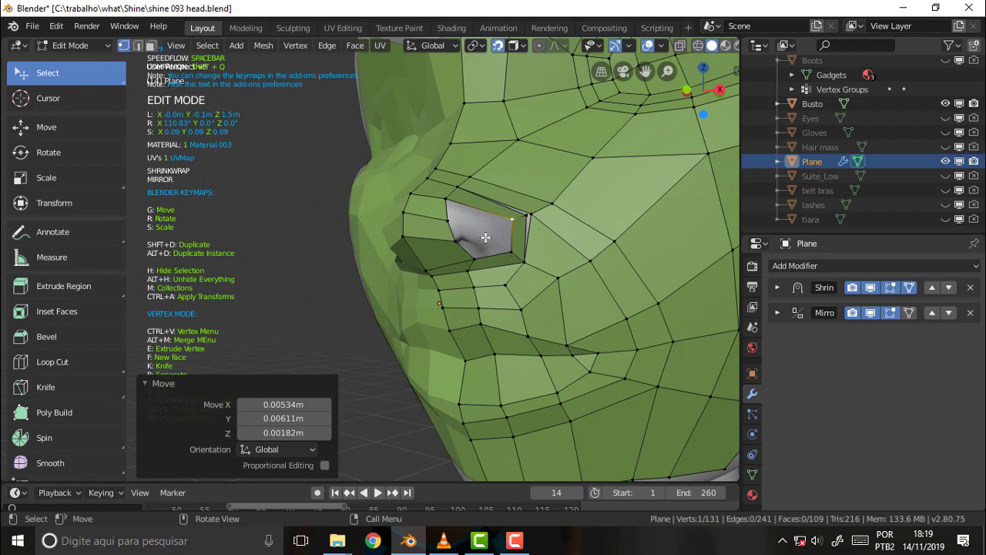
- Reposition a nostril rim vertex, view from higher up, and select a nostril-opening edge
left_click(514, 220)
key("g")
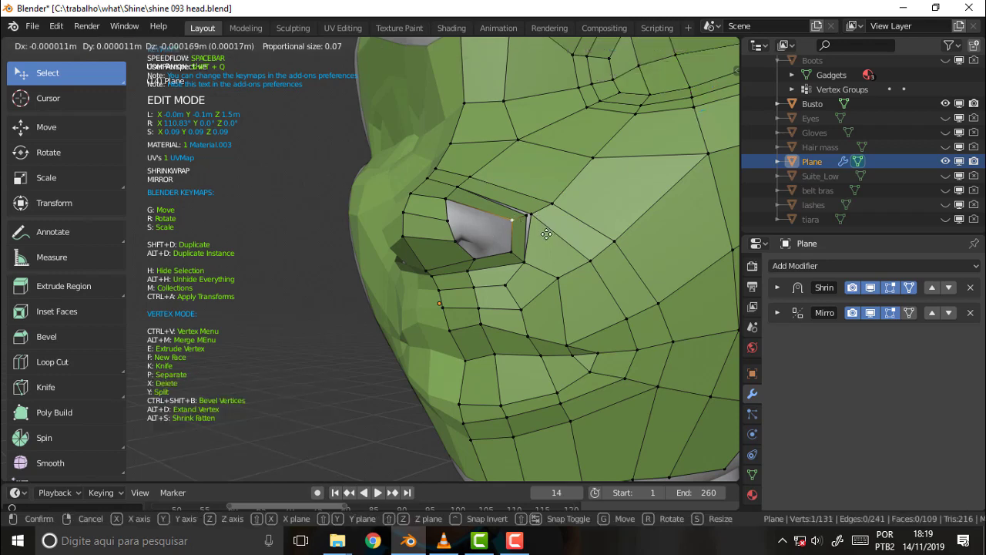
left_click(547, 234)
mouse_move(330, 194)
middle_mouse_down()
mouse_move(378, 148)
mouse_move(345, 159)
mouse_move(326, 202)
mouse_move(352, 217)
mouse_move(348, 206)
middle_mouse_up()
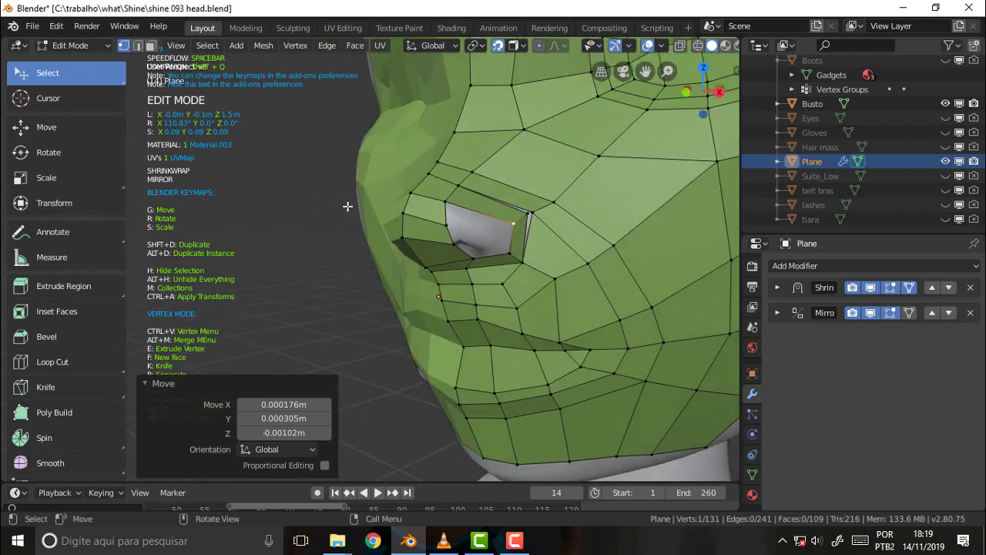
mouse_move(369, 198)
middle_mouse_down()
mouse_move(381, 149)
mouse_move(353, 172)
middle_mouse_up()
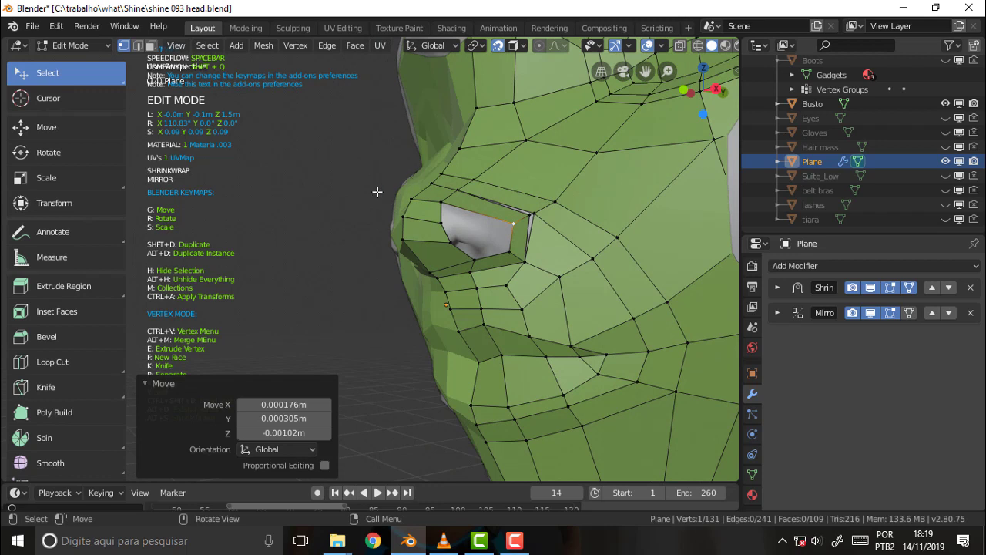
left_click(138, 45)
left_click(512, 236)
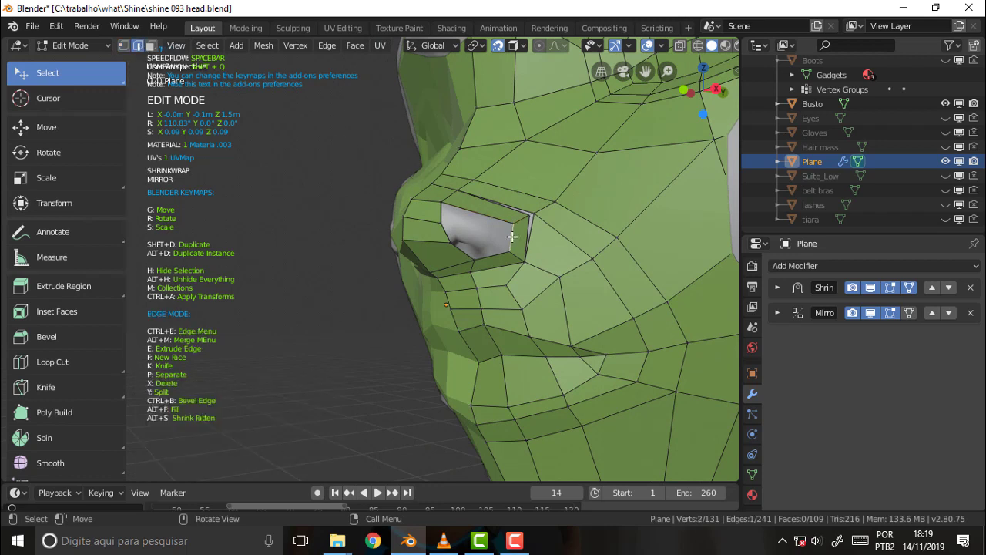
- Bridge two opposite nostril edges with a new face
left_click(442, 213, "shift")
key("ctrl+e")
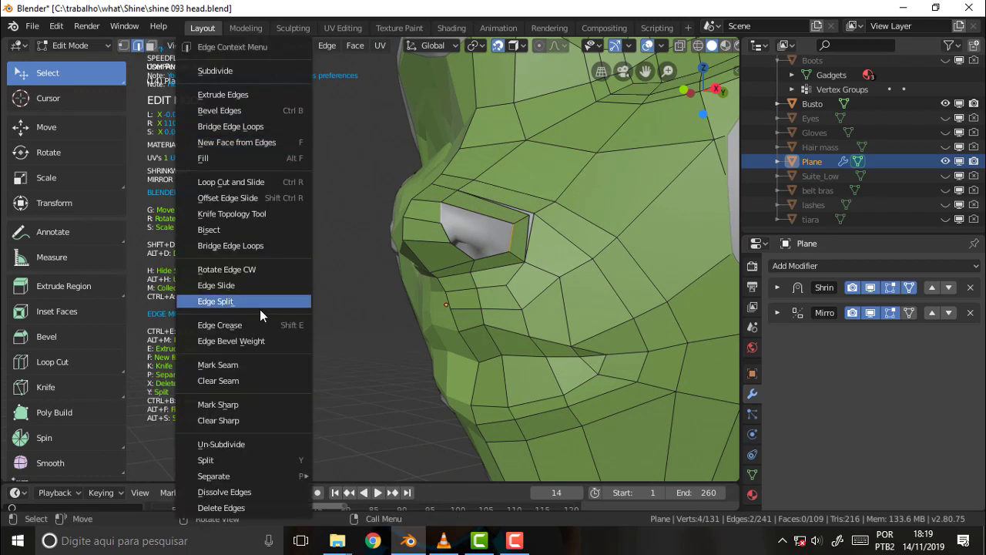
left_click(231, 126)
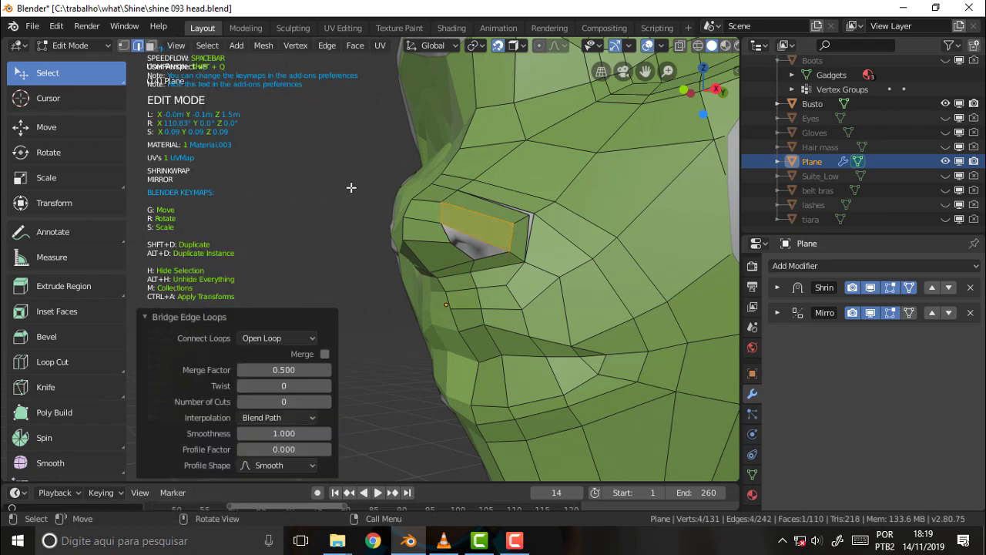
- Select the remaining nostril rim edges and fill the opening with a face
left_click(461, 251)
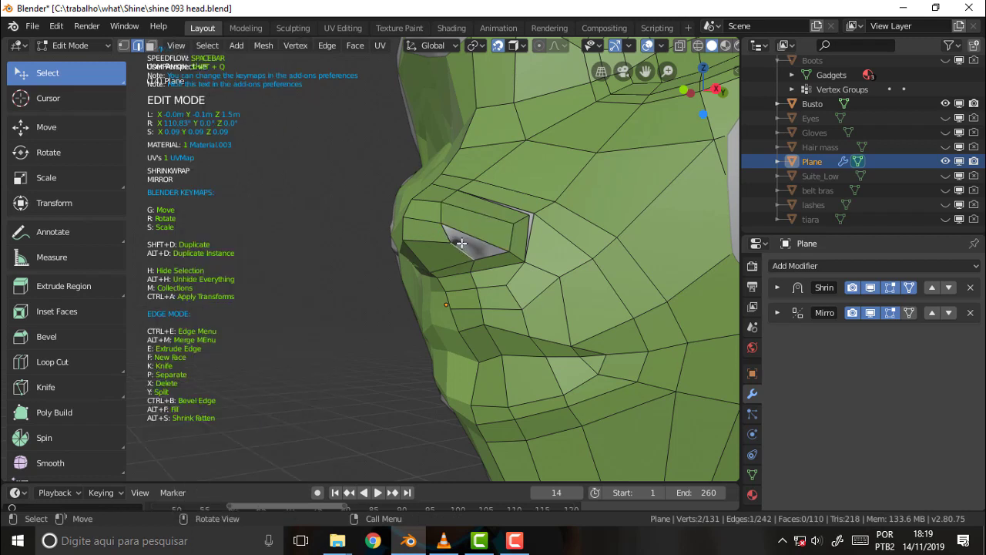
left_click(465, 245, "shift")
left_click(492, 252, "shift")
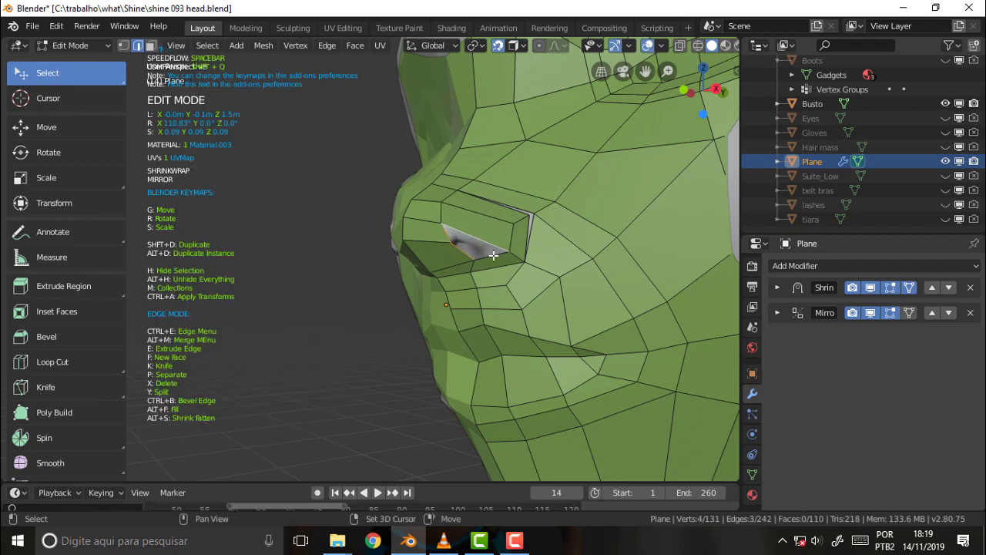
left_click(493, 255, "shift")
key("ctrl+e")
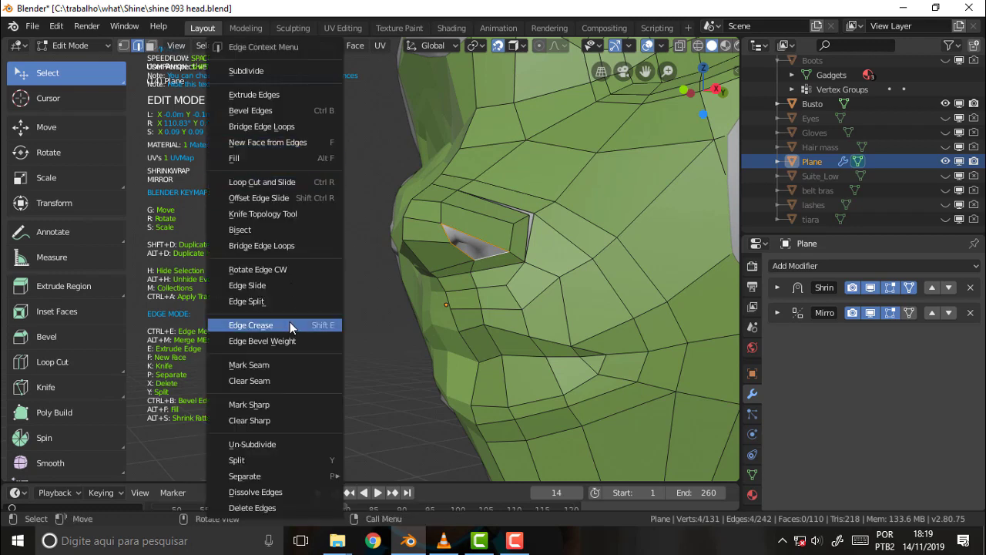
left_click(262, 158)
- Deselect, orbit around the filled nostril, and select the extra edge inside it
middle_click_drag(303, 182, 335, 133)
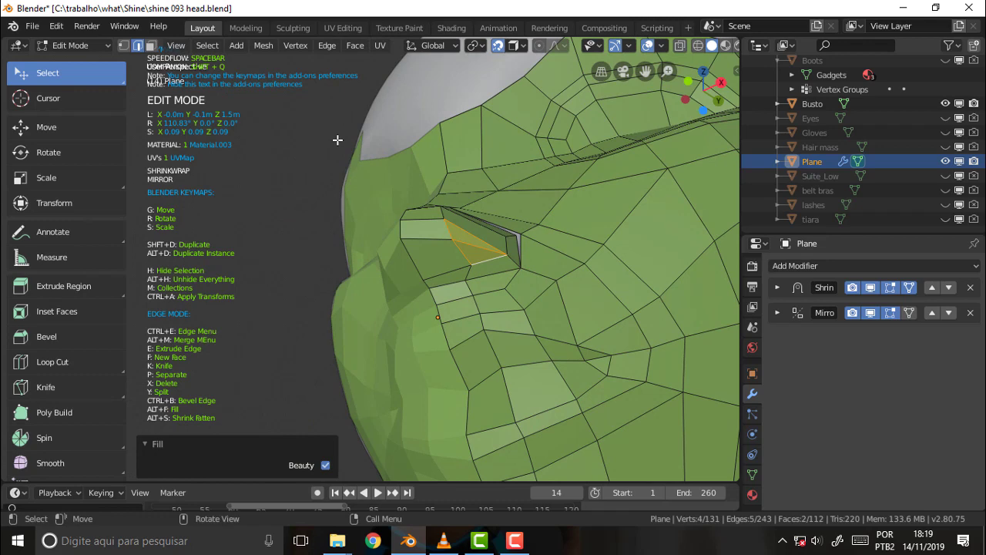
left_click(336, 140)
mouse_move(522, 189)
middle_mouse_down()
mouse_move(567, 238)
mouse_move(521, 227)
middle_mouse_up()
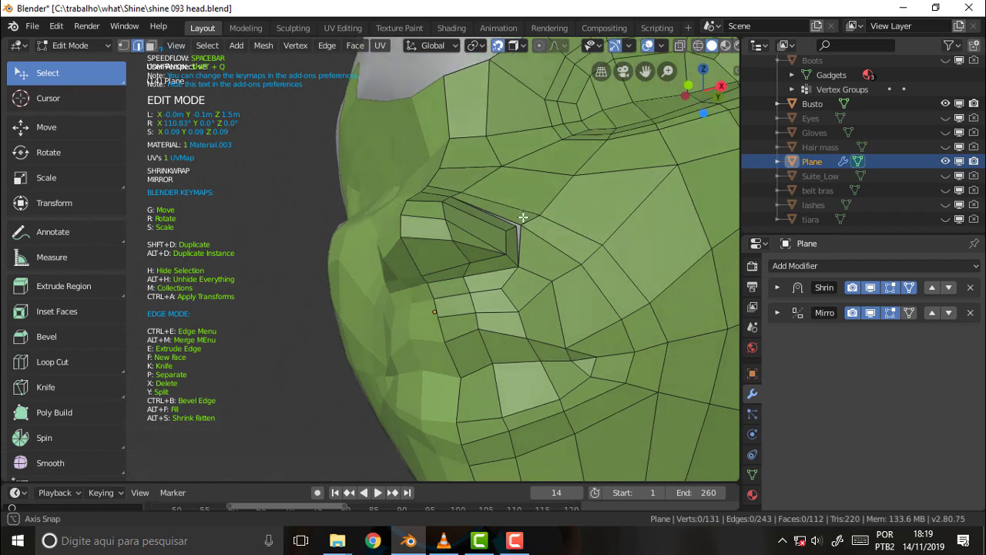
middle_click_drag(521, 227, 521, 216)
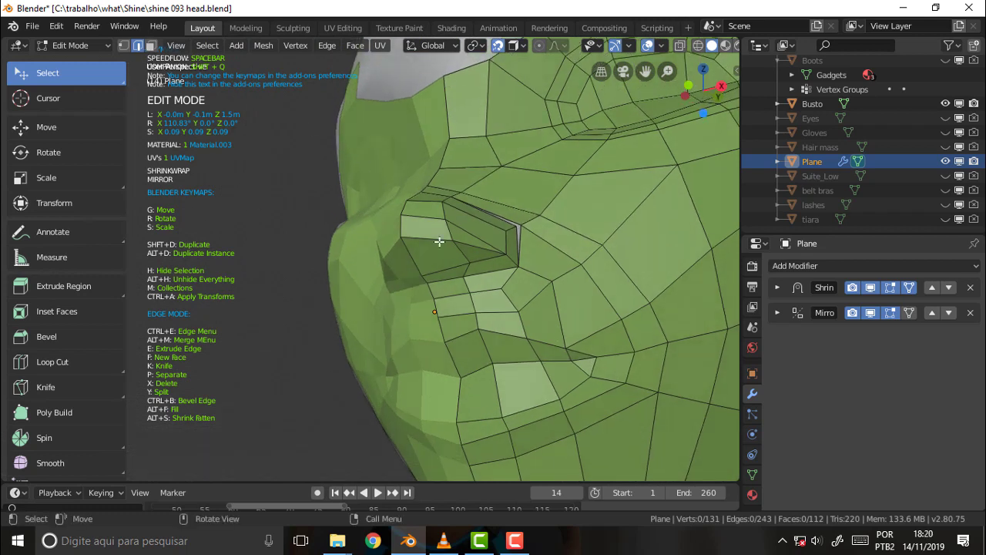
left_click(476, 246)
- Dissolve the extra edge inside the filled nostril
right_click(474, 246)
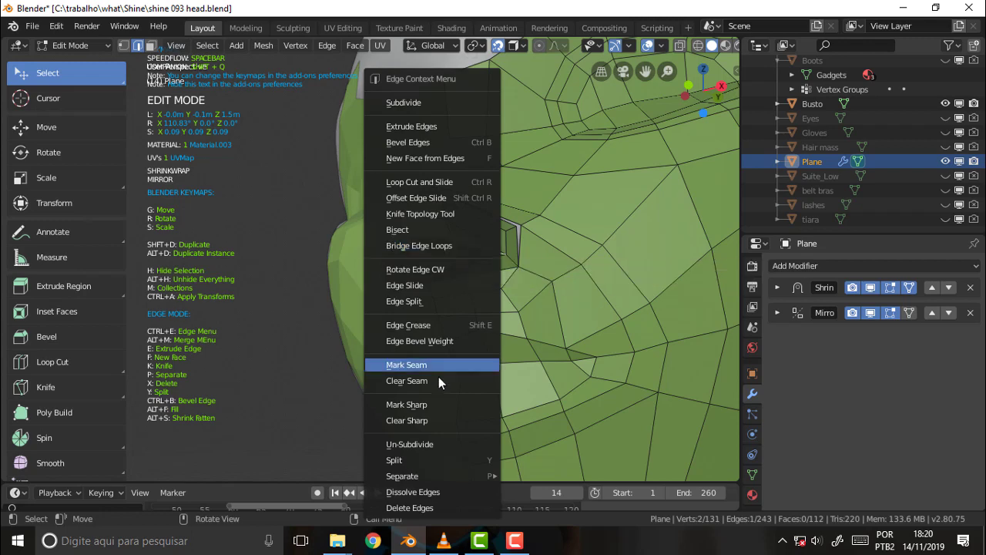
left_click(442, 492)
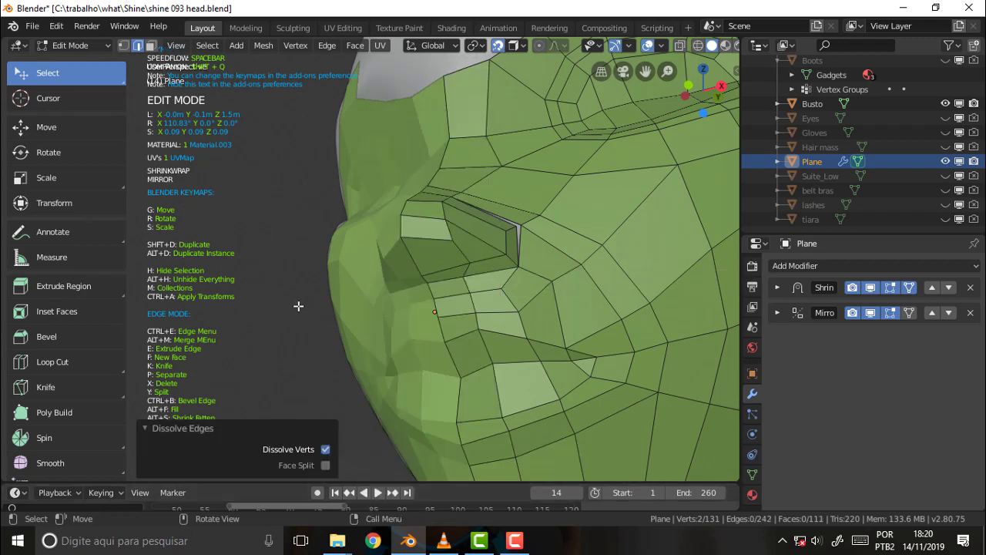
mouse_move(298, 306)
middle_mouse_down()
mouse_move(334, 297)
mouse_move(326, 288)
middle_mouse_up()
mouse_move(574, 291)
middle_mouse_down()
mouse_move(562, 374)
mouse_move(596, 370)
mouse_move(572, 363)
mouse_move(588, 352)
mouse_move(590, 330)
middle_mouse_up()
- Reposition the vertices below and at the lower edge of the nostril
key("1")
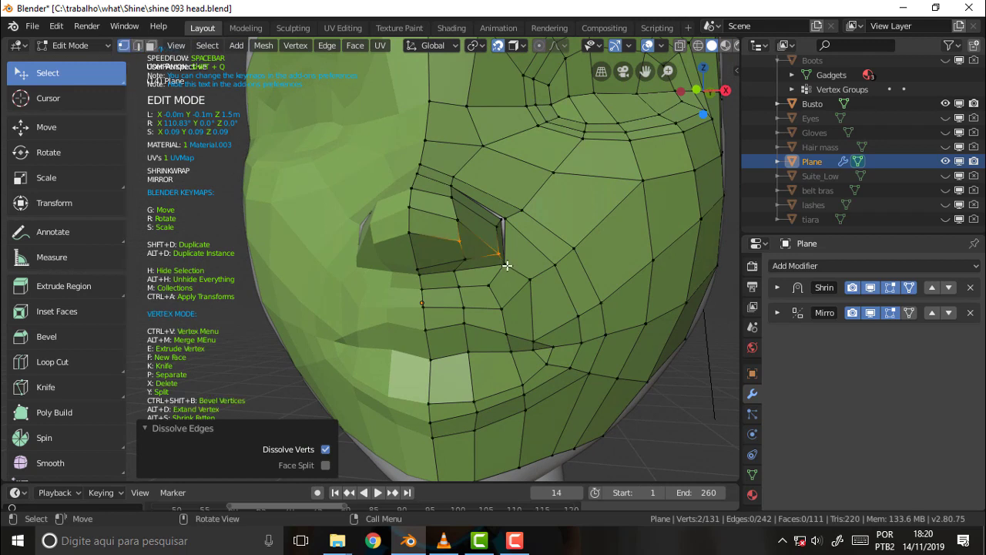
left_click(506, 264)
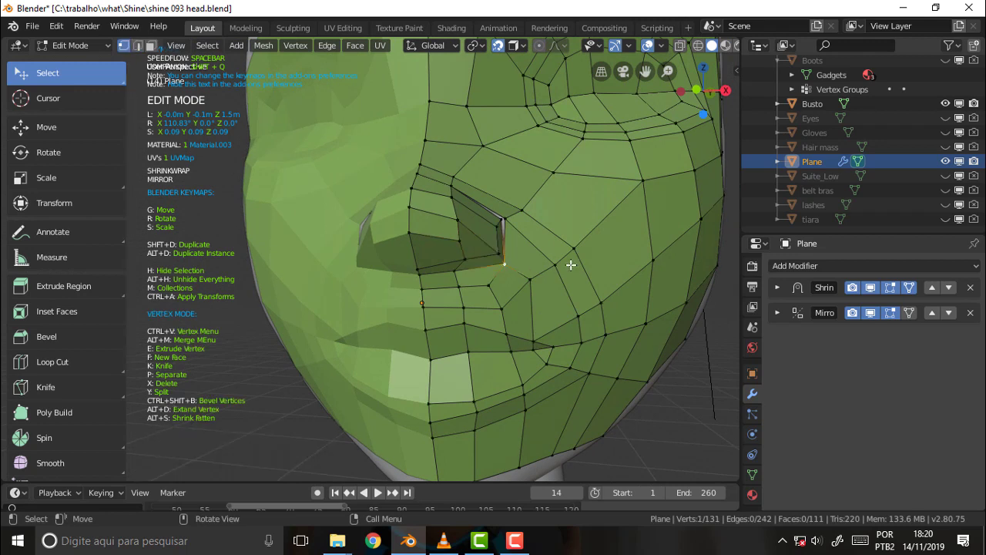
key("g")
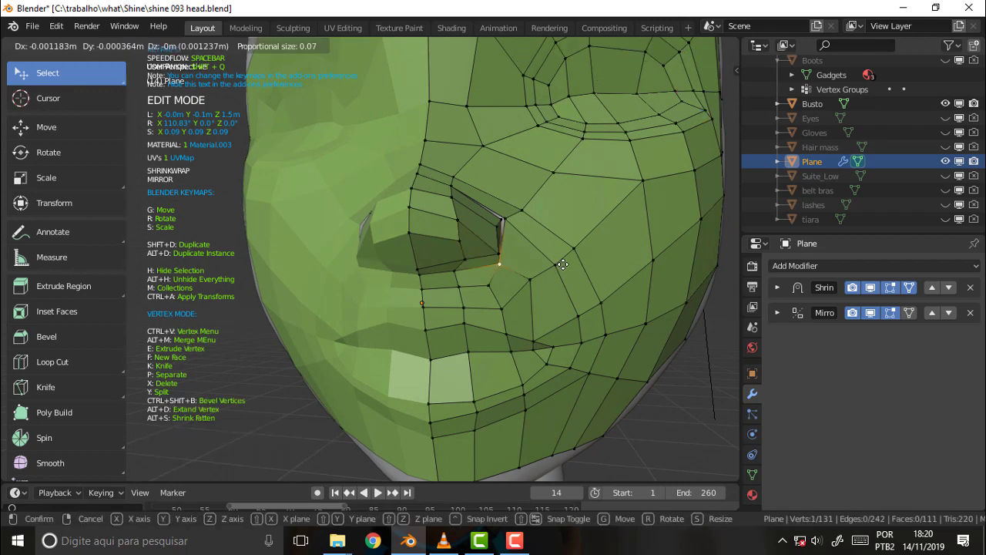
left_click(497, 237)
key("g")
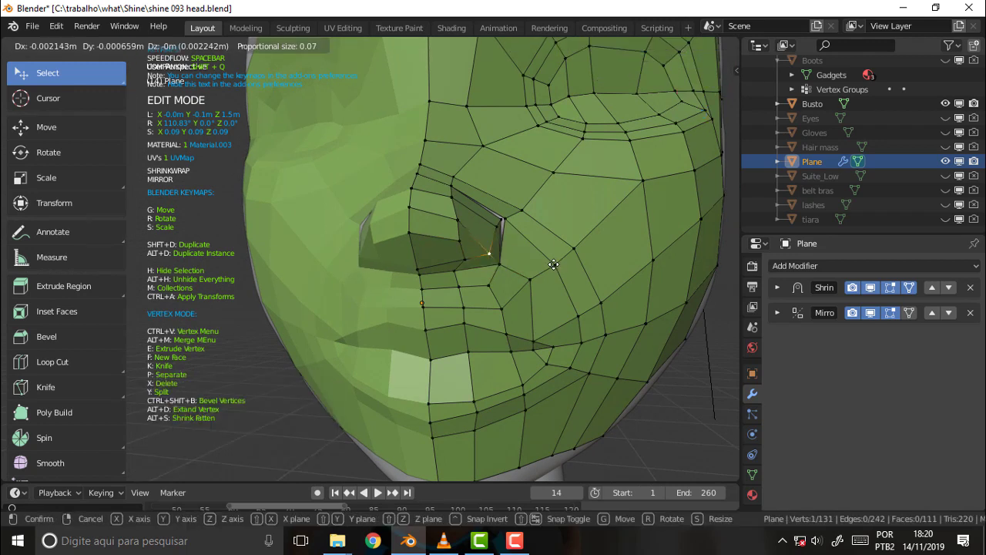
left_click(514, 272)
left_click(465, 268)
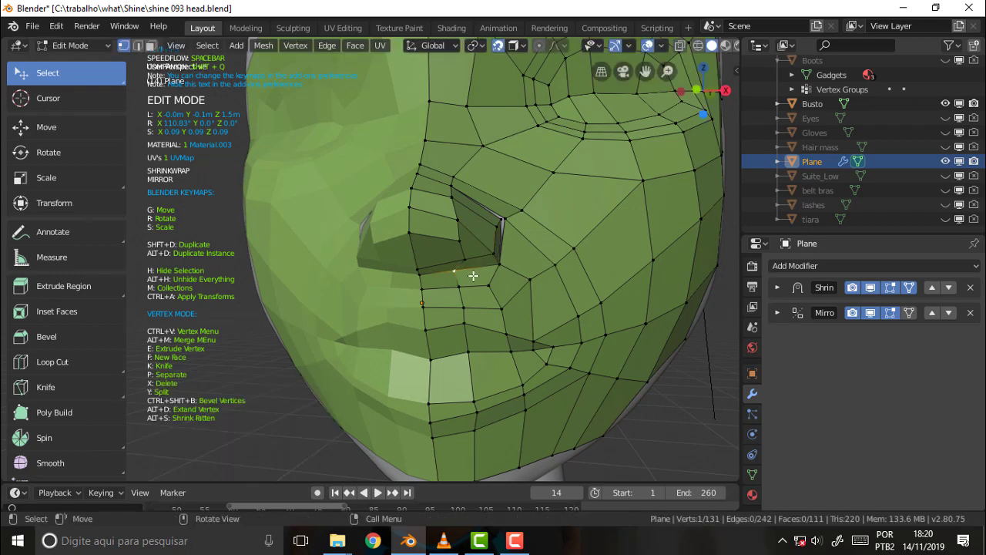
key("g")
left_click(590, 249)
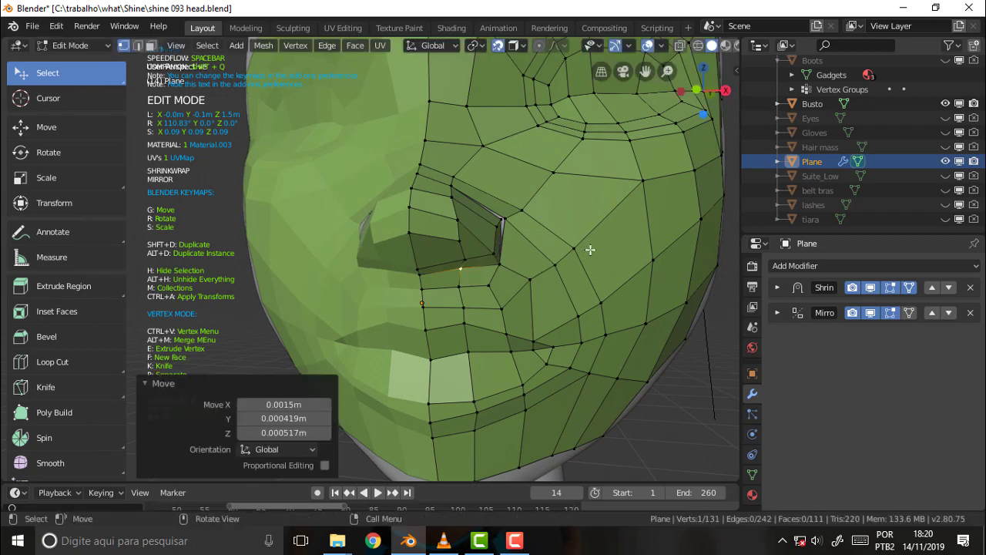
- From a side view, move the nostril-base vertex, then select a second corner vertex
mouse_move(590, 249)
middle_mouse_down()
mouse_move(551, 201)
mouse_move(564, 153)
middle_mouse_up()
mouse_move(581, 220)
middle_mouse_down()
mouse_move(555, 310)
mouse_move(503, 306)
mouse_move(455, 277)
mouse_move(448, 254)
mouse_move(474, 245)
middle_mouse_up()
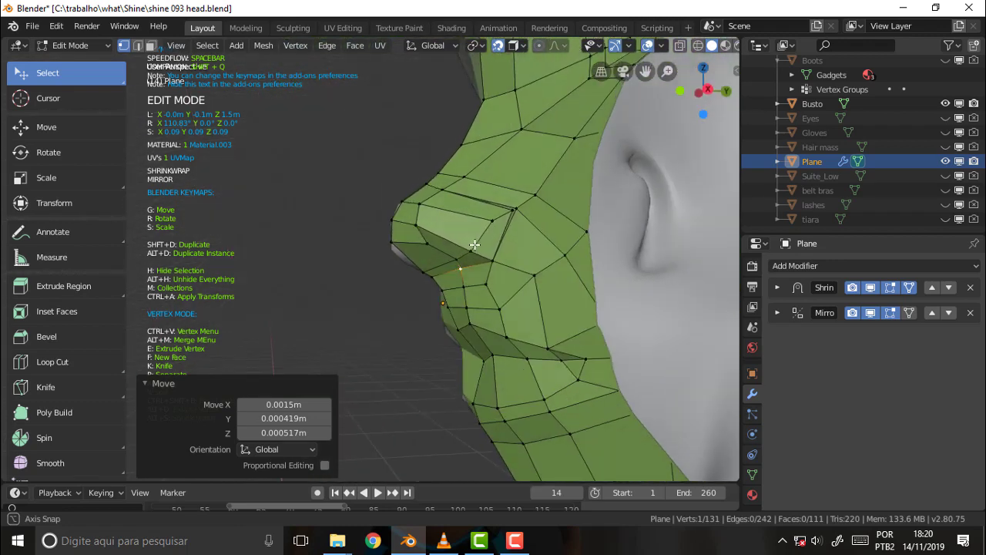
left_click(491, 260)
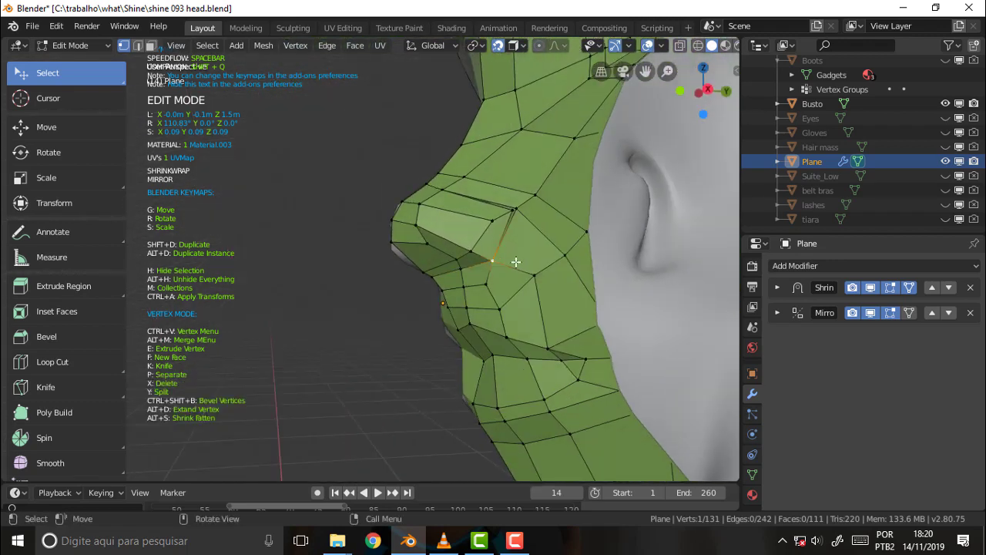
key("g")
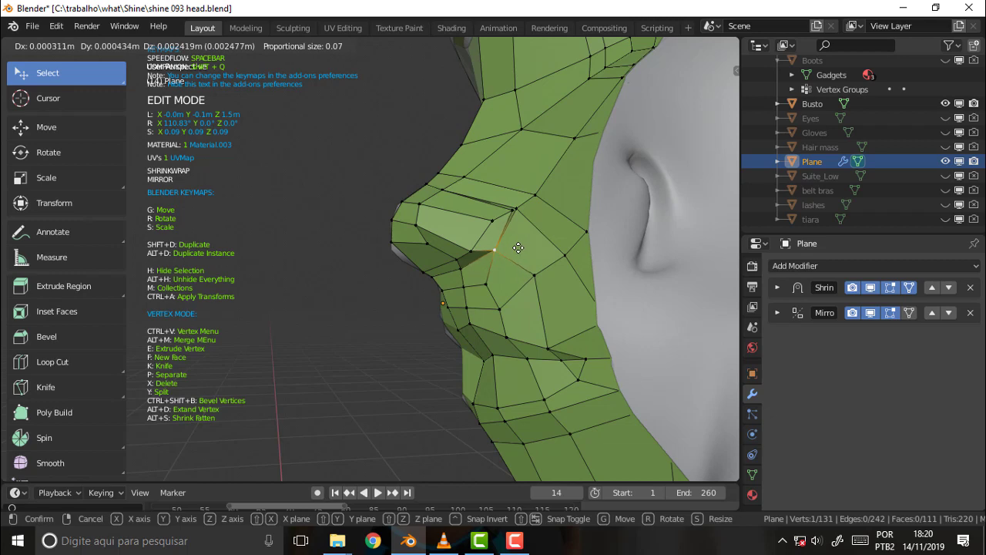
left_click(519, 248)
mouse_move(359, 236)
middle_mouse_down()
mouse_move(434, 269)
mouse_move(524, 229)
middle_mouse_up()
scroll(524, 229, "down", 1)
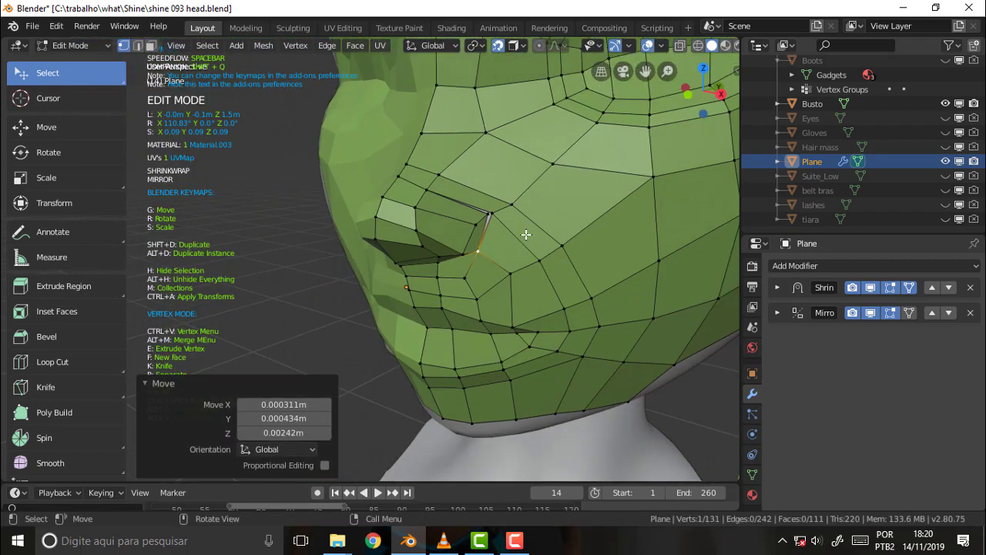
left_click(491, 208, "shift")
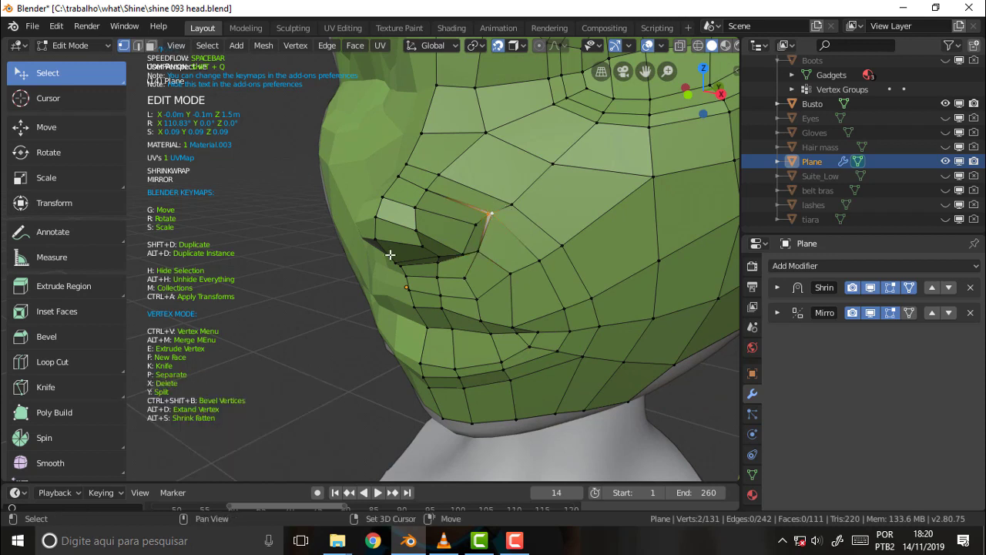
- Merge the two nostril-corner vertices at center, leaving 130 vertices, then inspect the head
right_click(260, 141)
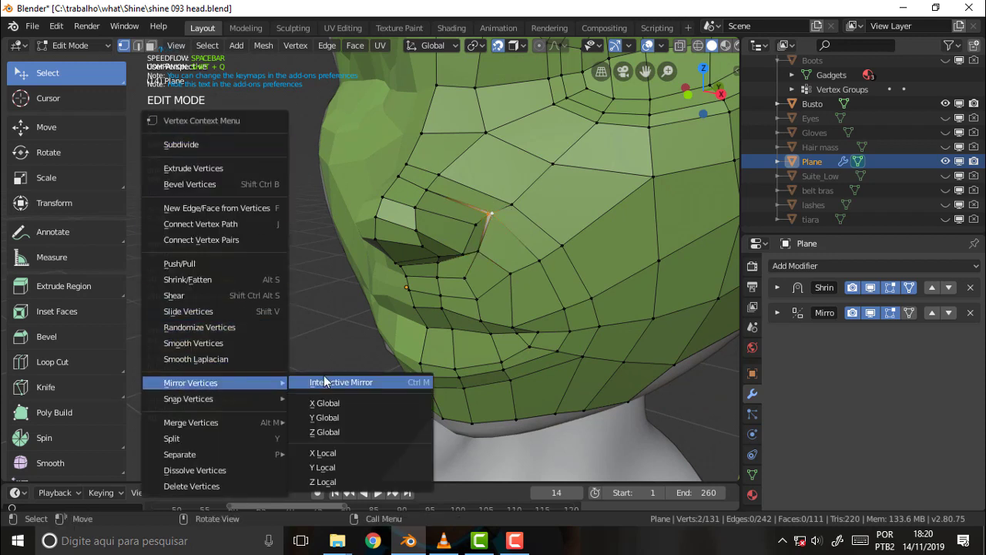
mouse_move(191, 422)
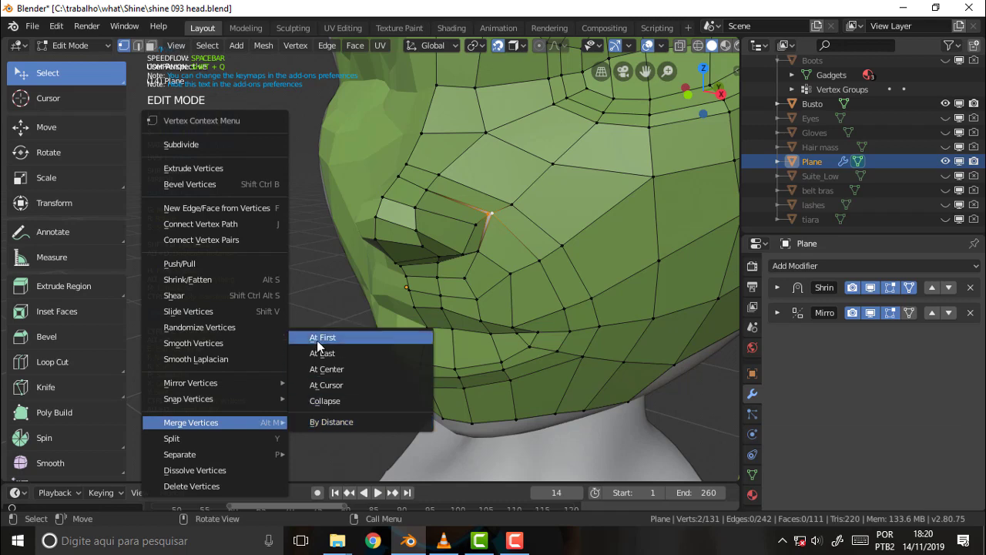
left_click(336, 369)
middle_click_drag(289, 356, 326, 335)
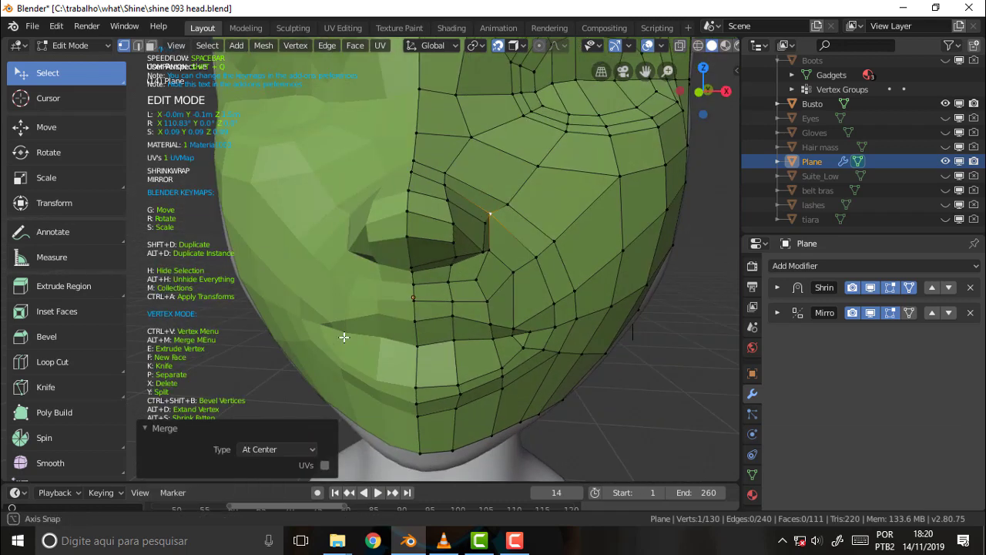
left_click(688, 371)
middle_click_drag(689, 371, 705, 350)
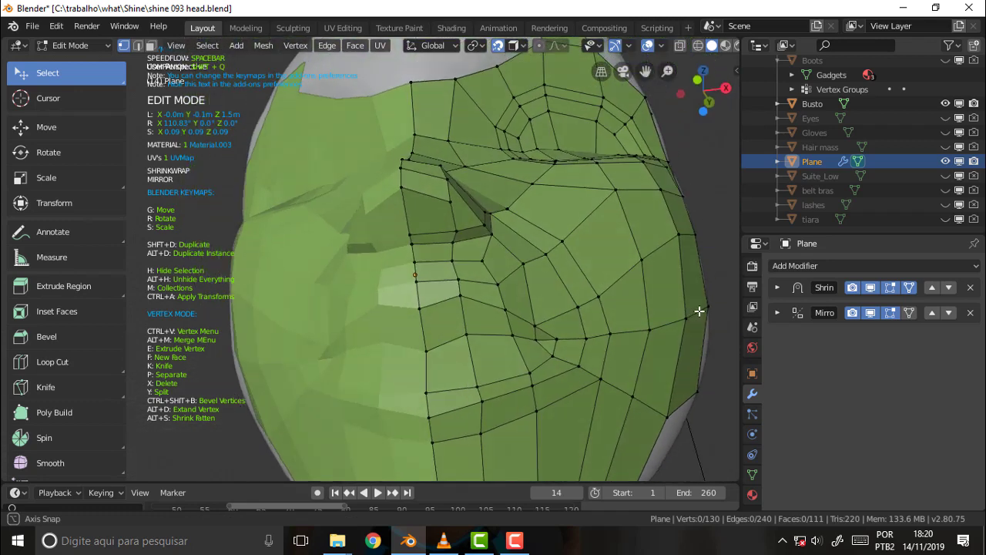
middle_click_drag(705, 351, 690, 316)
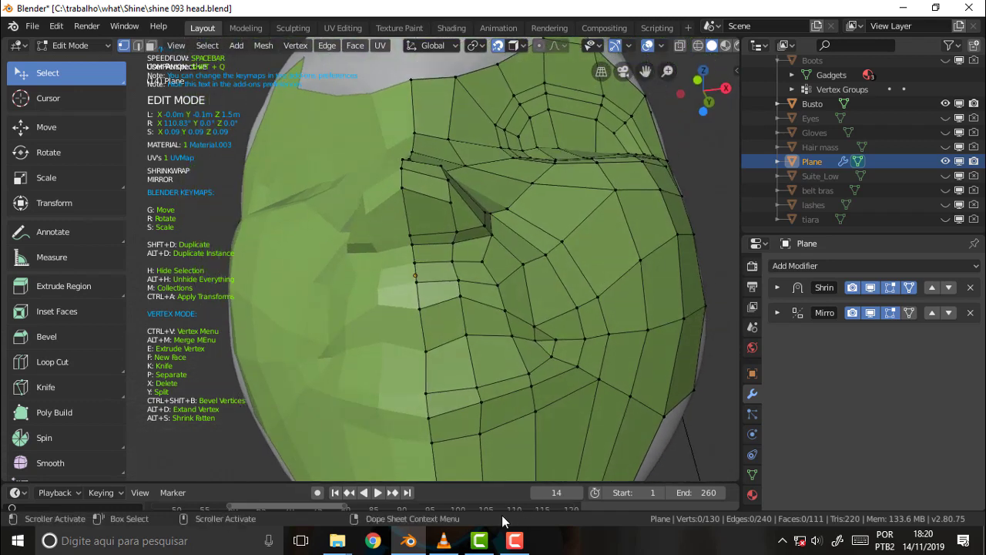
- Scrub the VLC tutorial from 08:19 forward to about 10:12, showing the nose's side view
left_click(444, 540)
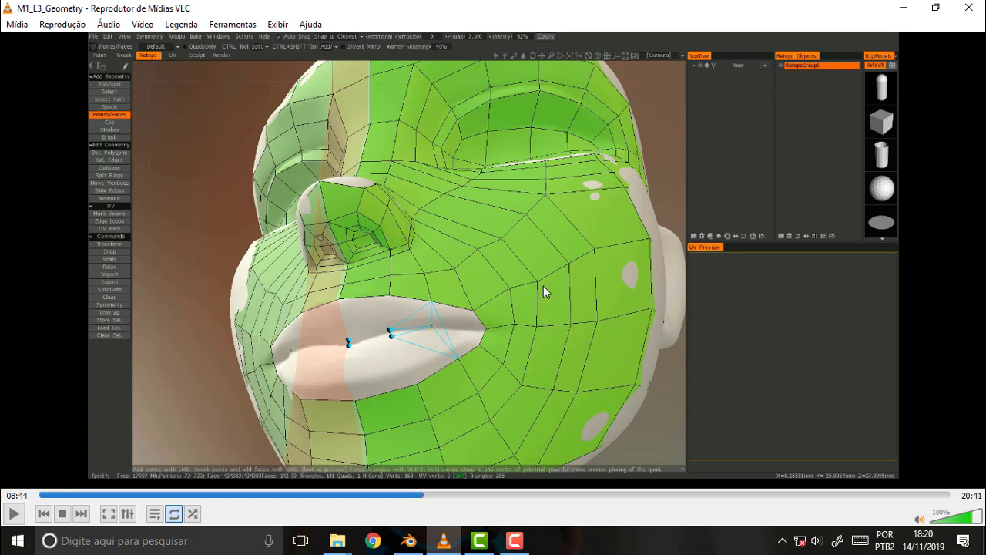
left_click(412, 495)
left_click_drag(412, 492, 457, 497)
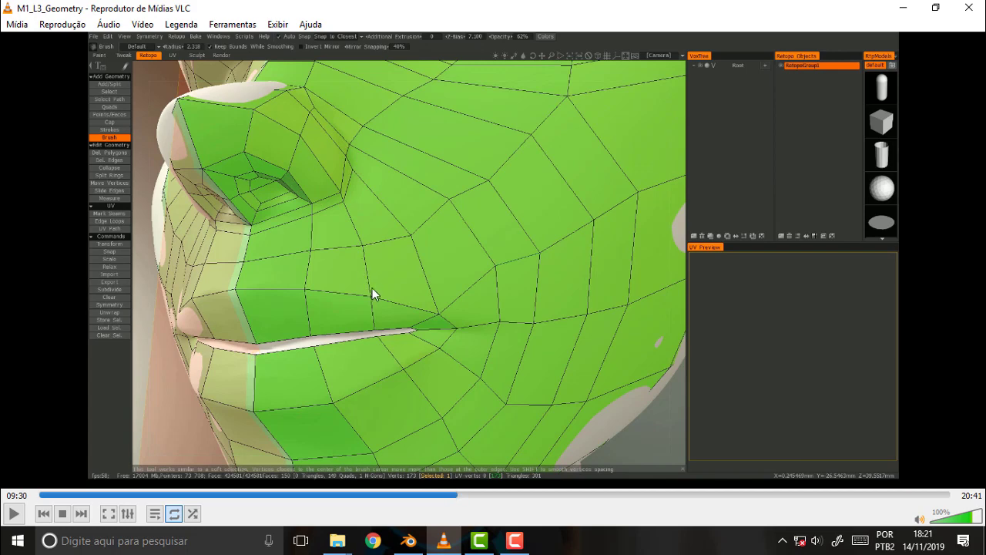
left_click_drag(459, 497, 488, 498)
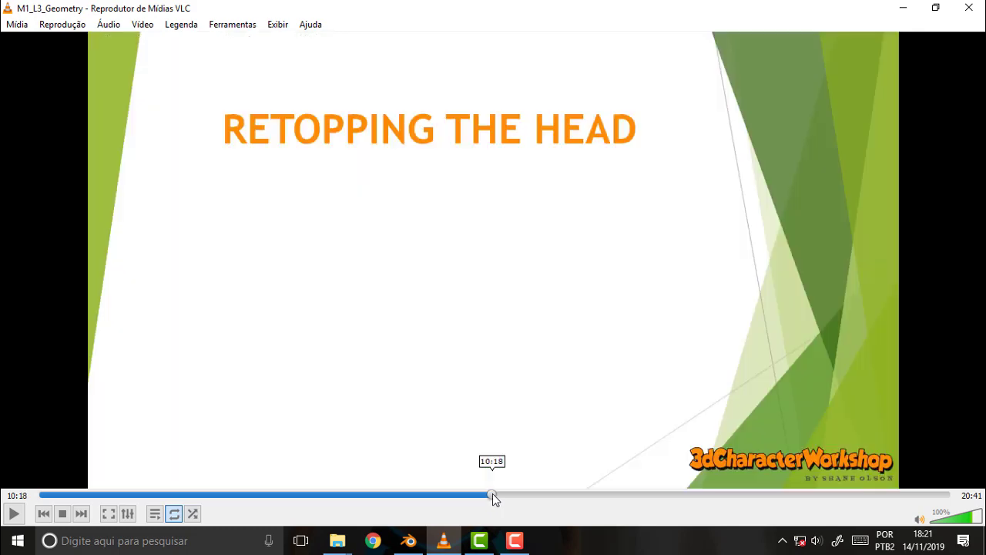
left_click_drag(487, 498, 488, 500)
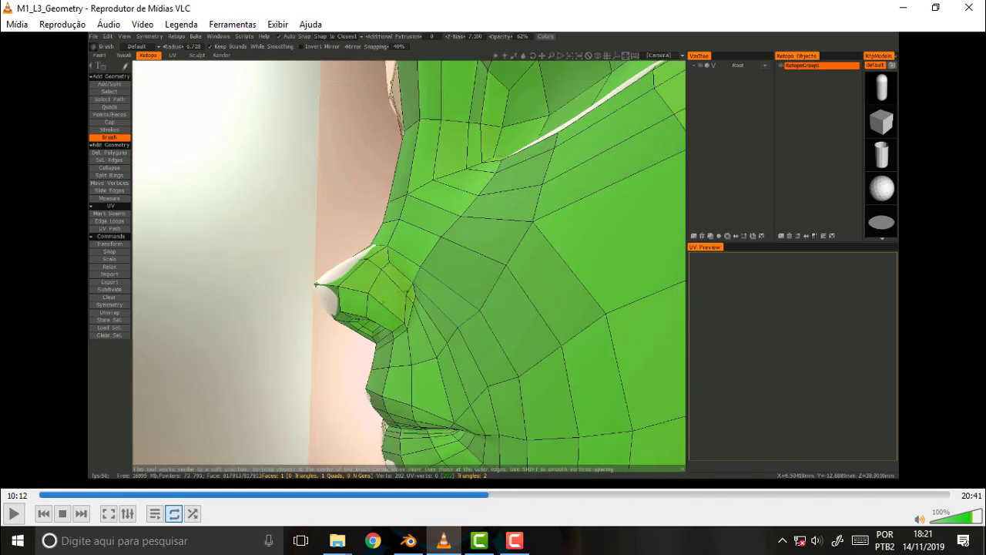
- Back in Blender, move a nostril-edge vertex into place from a frontal view
left_click(407, 538)
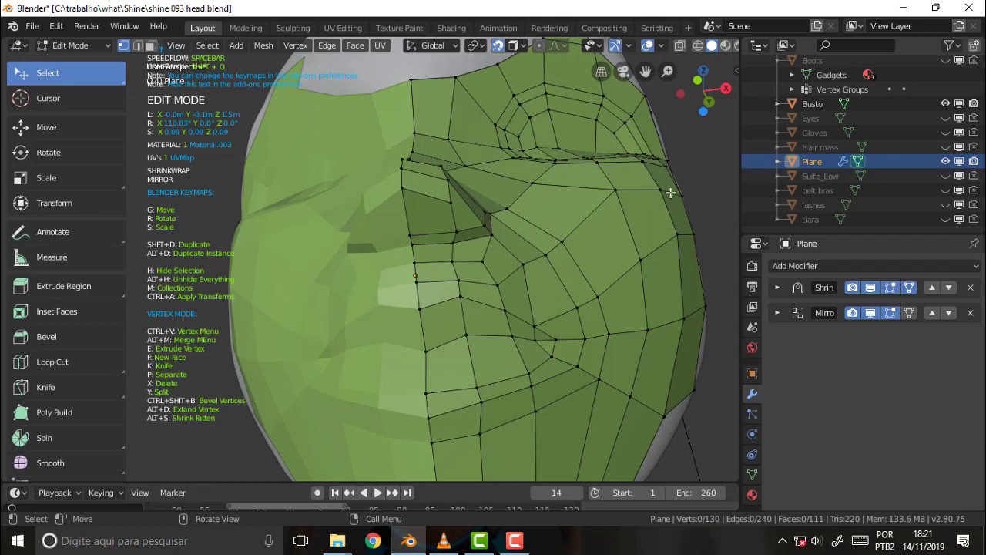
mouse_move(679, 183)
middle_mouse_down()
mouse_move(651, 214)
mouse_move(627, 204)
middle_mouse_up()
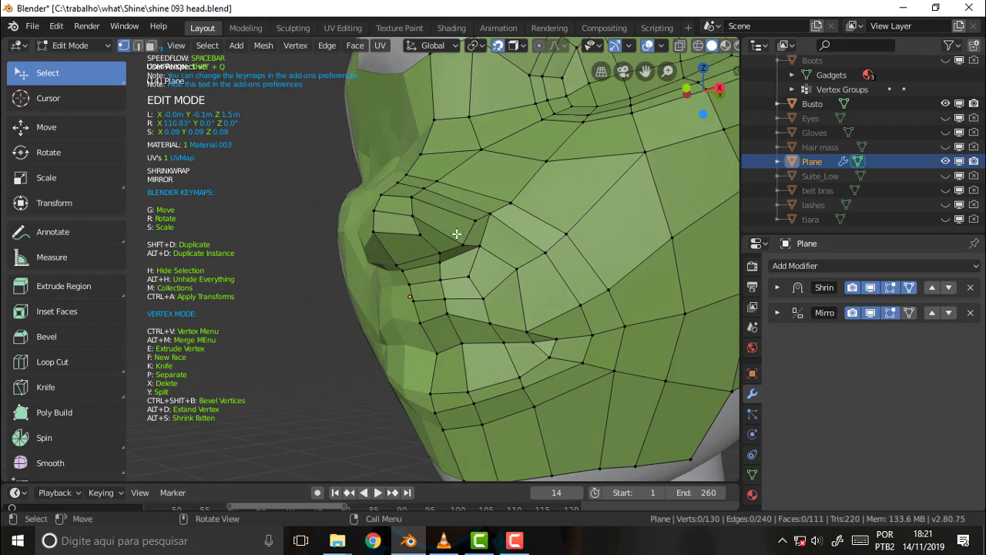
mouse_move(456, 234)
middle_mouse_down()
mouse_move(539, 231)
mouse_move(486, 230)
middle_mouse_up()
left_click(476, 219)
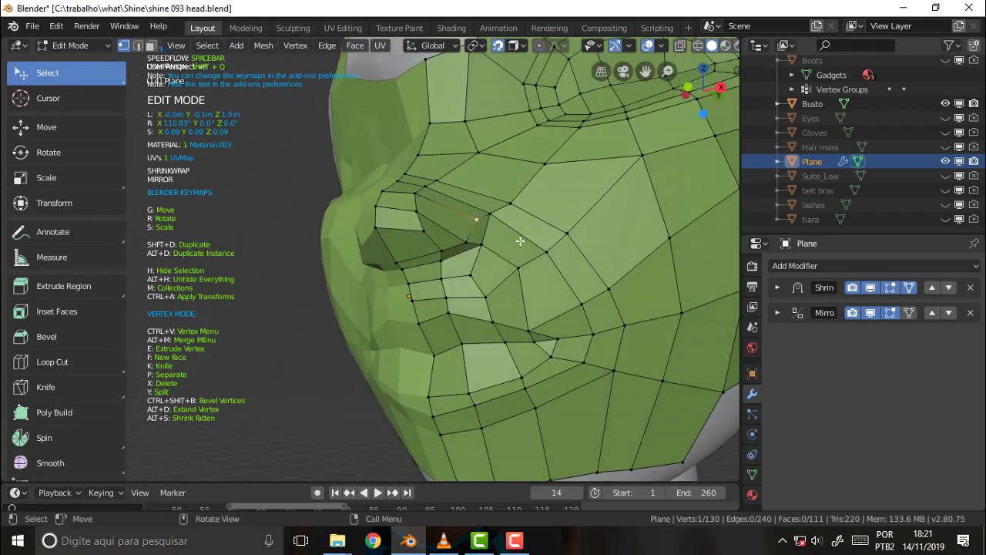
key("g")
left_click(497, 252)
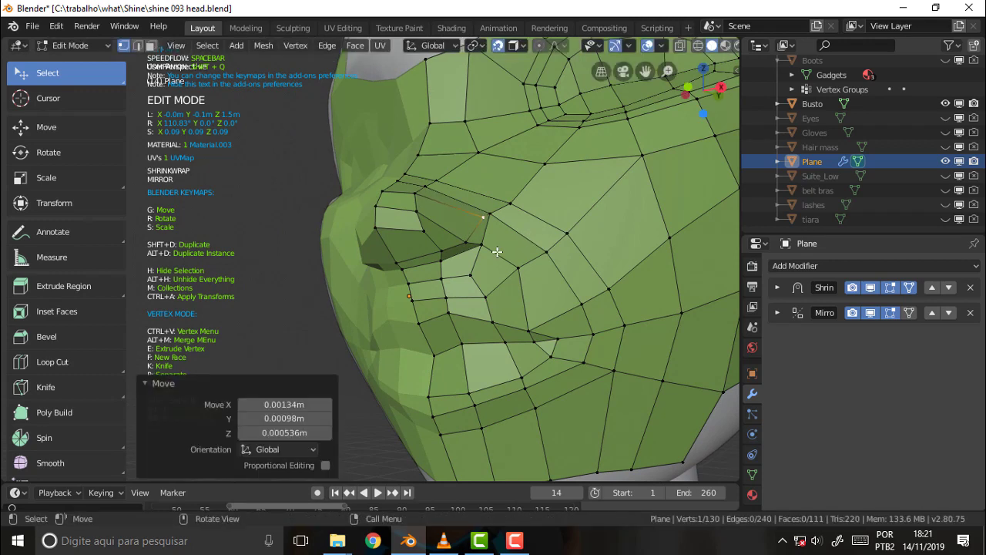
- Refine that nostril vertex's position with repeated moves, viewed from the lower front
mouse_move(522, 234)
middle_mouse_down()
mouse_move(524, 284)
mouse_move(553, 286)
middle_mouse_up()
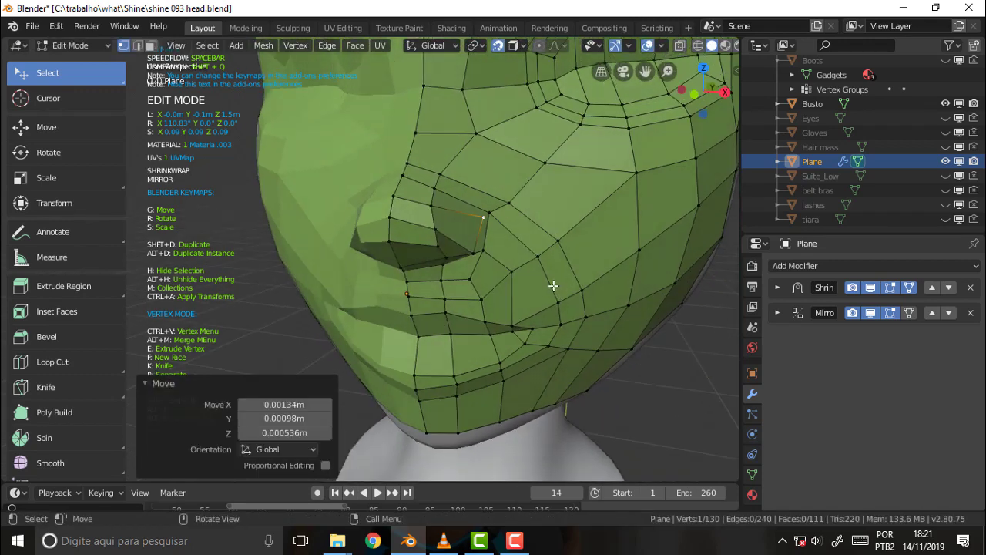
key("g")
left_click(520, 267)
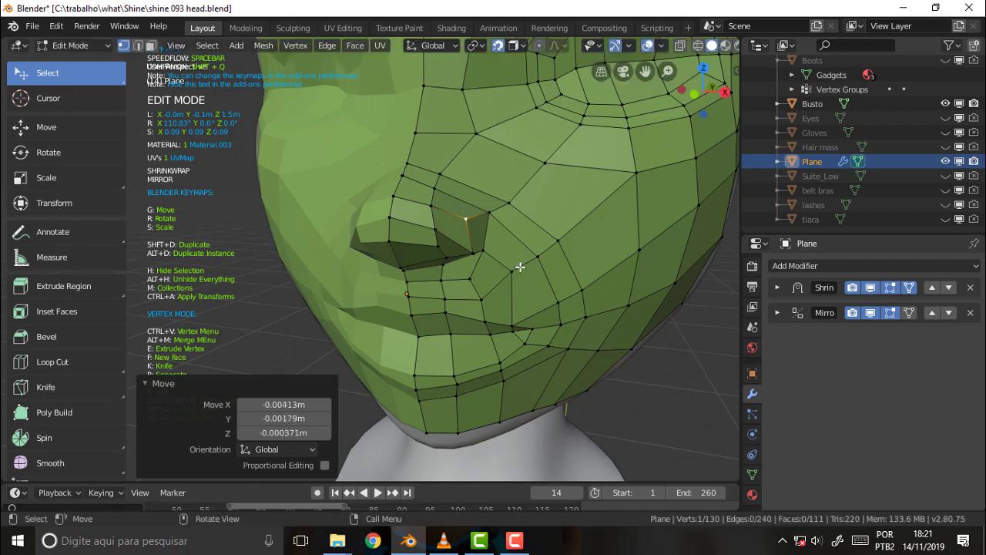
key("g")
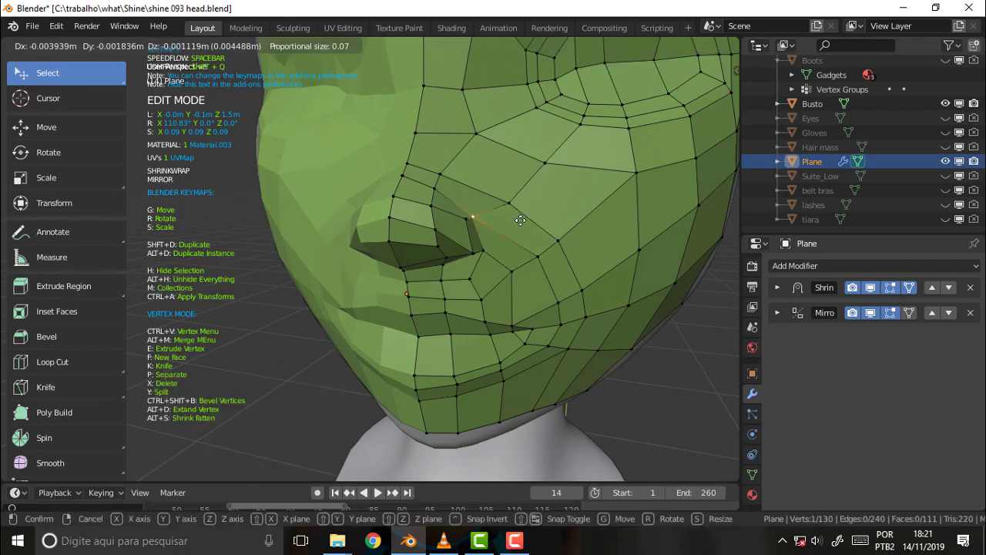
left_click(470, 255)
key("g")
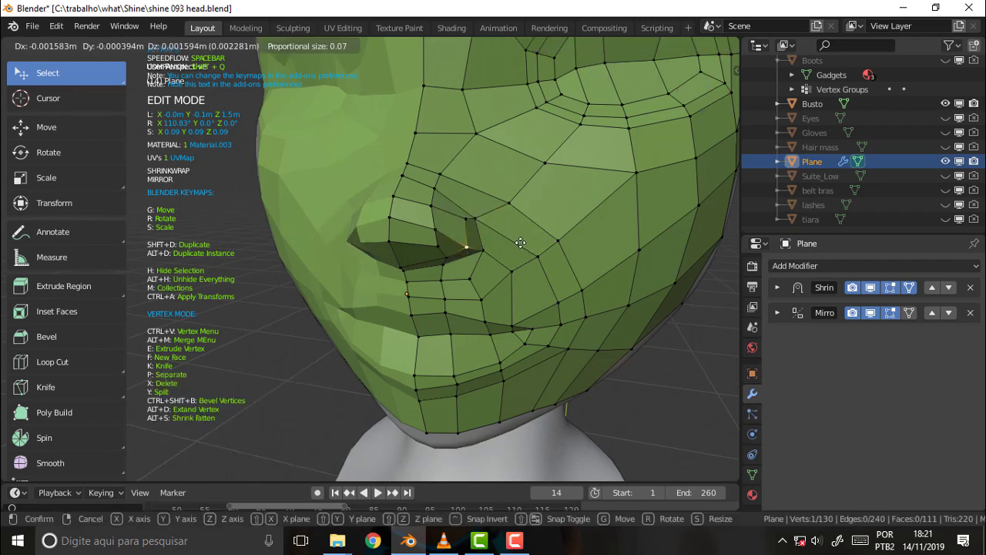
left_click(520, 241)
key("g")
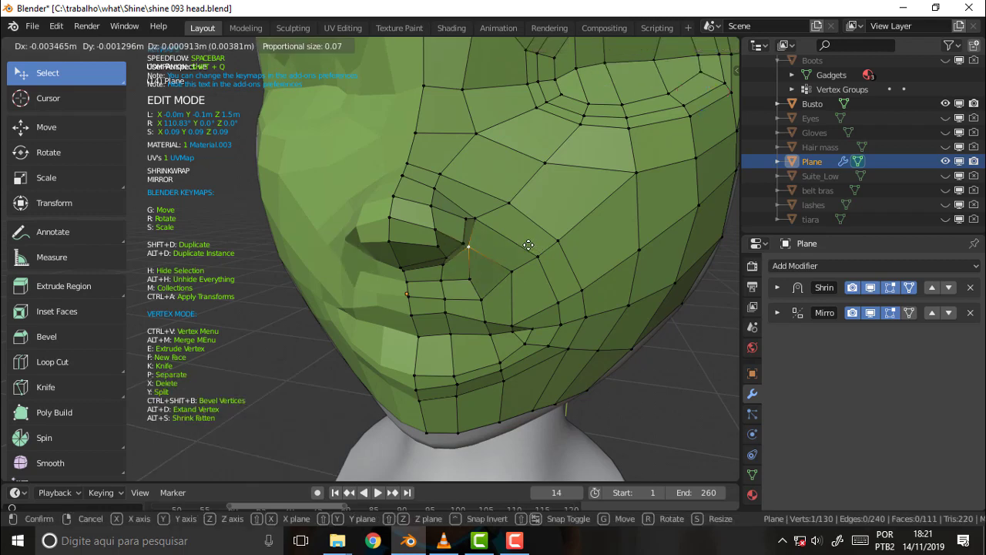
left_click(536, 235)
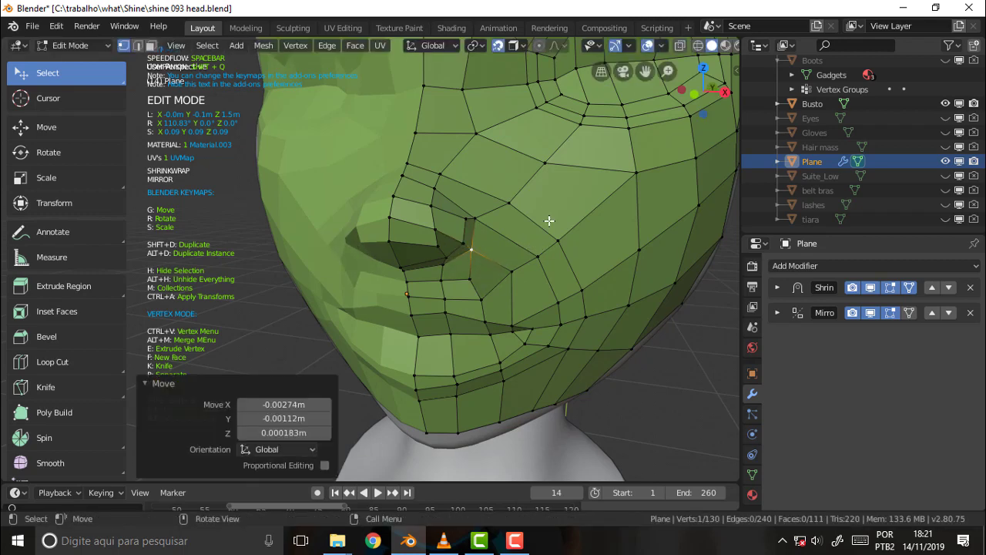
mouse_move(547, 220)
middle_mouse_down()
mouse_move(506, 209)
mouse_move(494, 229)
middle_mouse_up()
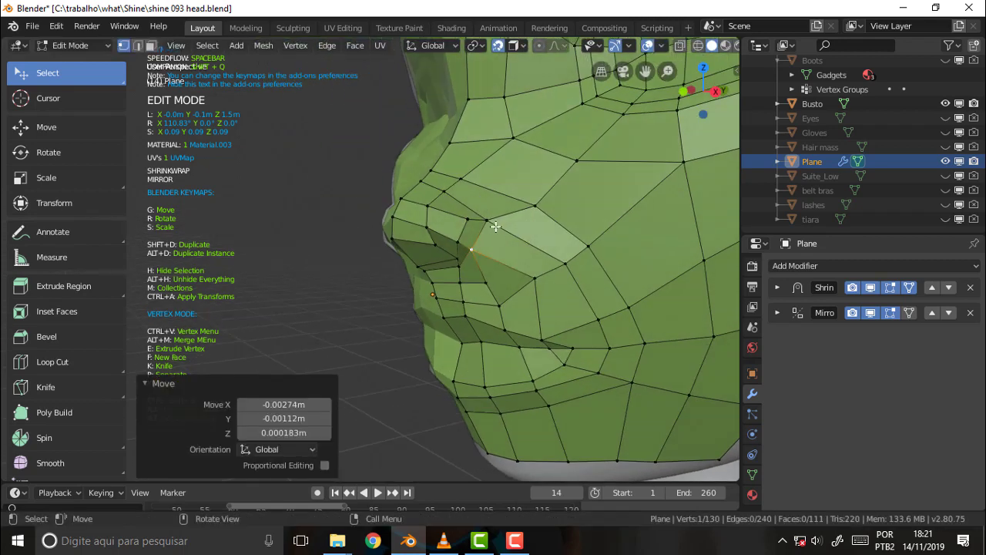
mouse_move(567, 232)
middle_mouse_down()
mouse_move(616, 227)
mouse_move(601, 232)
middle_mouse_up()
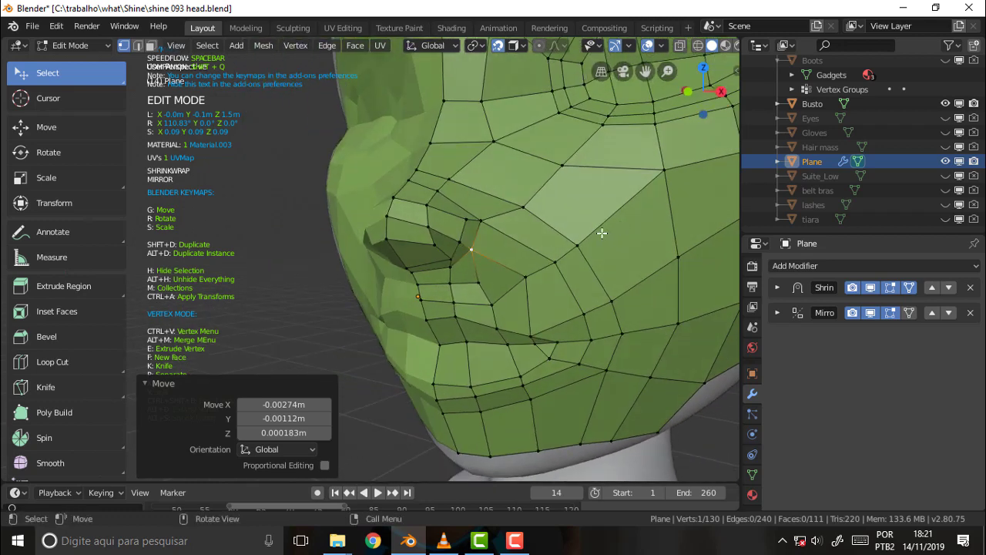
mouse_move(532, 230)
middle_mouse_down()
mouse_move(510, 213)
mouse_move(562, 176)
mouse_move(553, 187)
middle_mouse_up()
- Adjust the inner-edge nostril vertex and its neighbour, checking from the side
left_click(464, 240)
key("g")
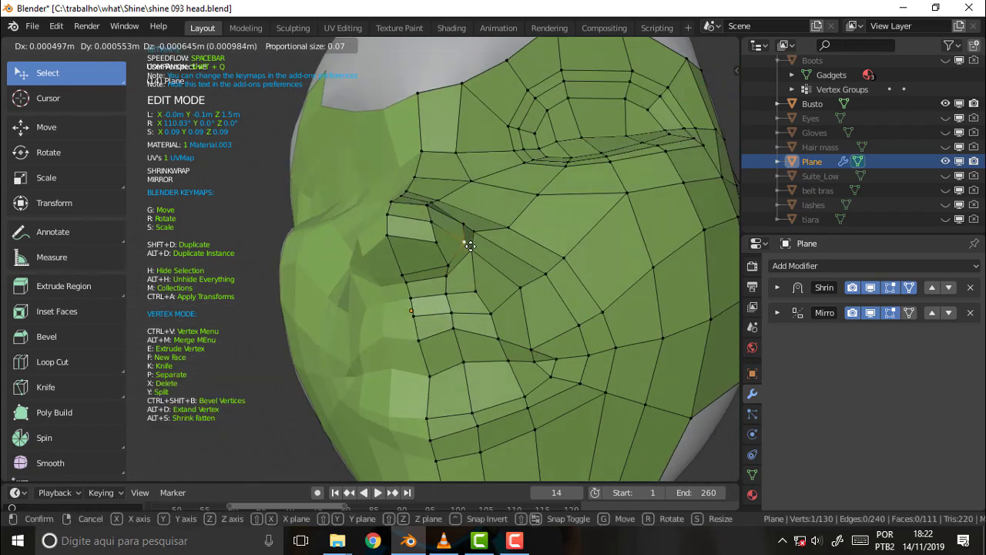
left_click(469, 246)
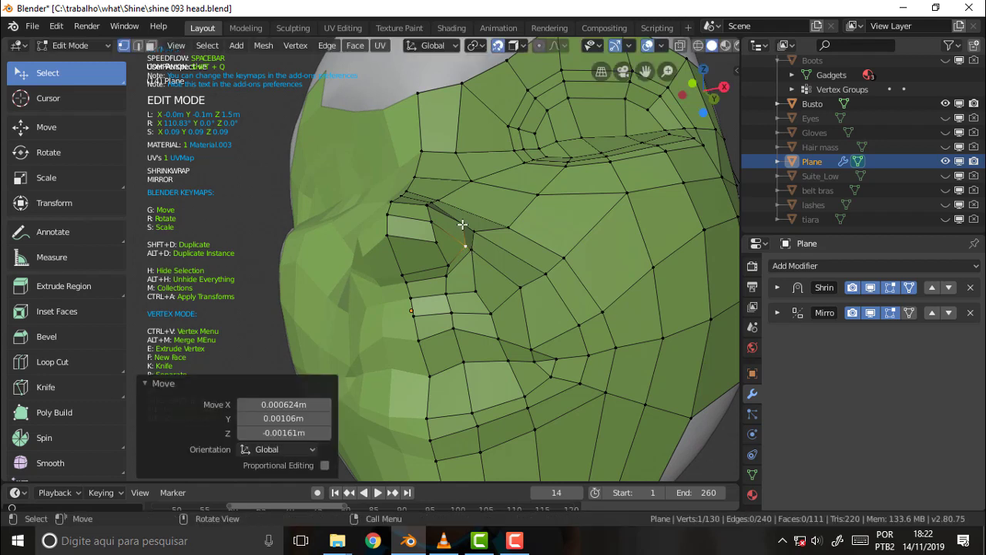
left_click(462, 224)
key("g")
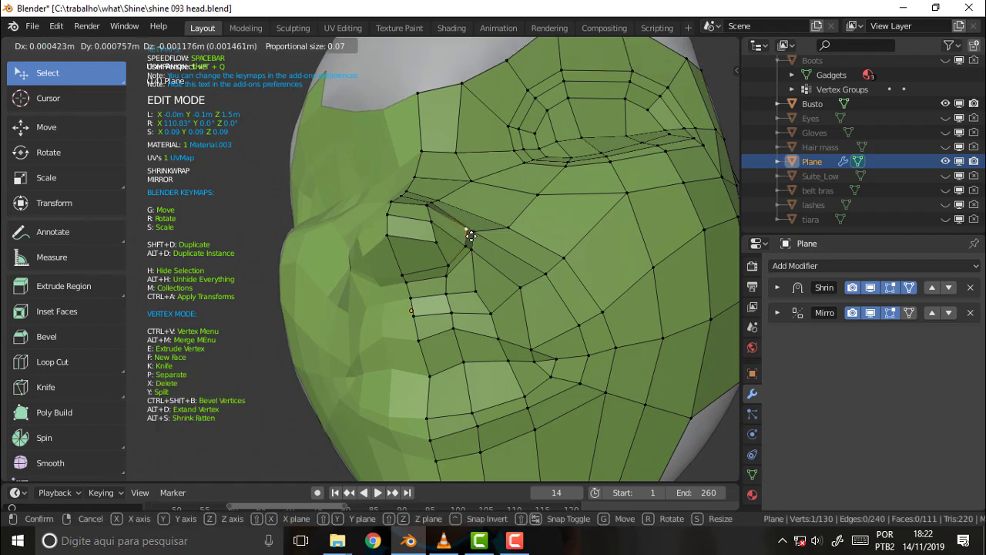
left_click(475, 240)
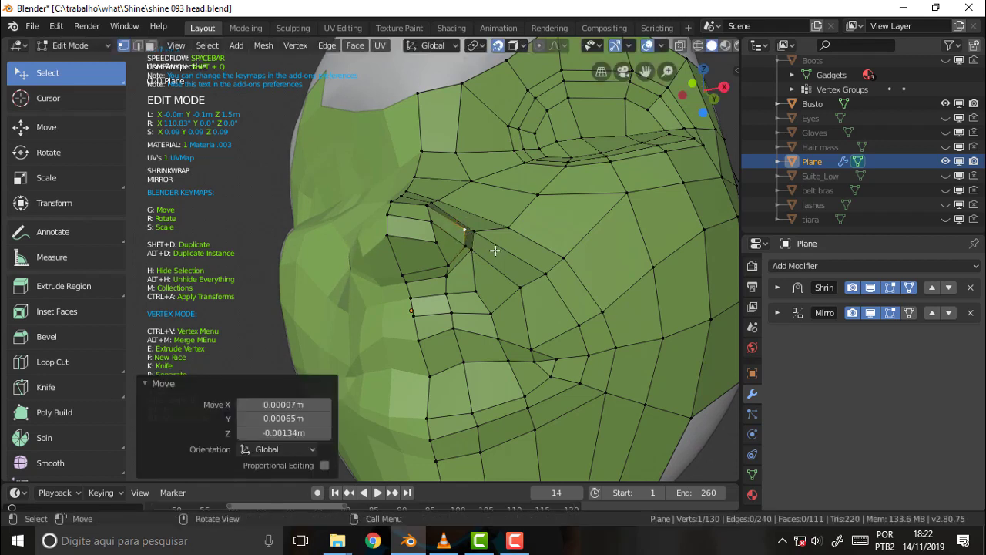
middle_click_drag(494, 250, 456, 305)
key("g")
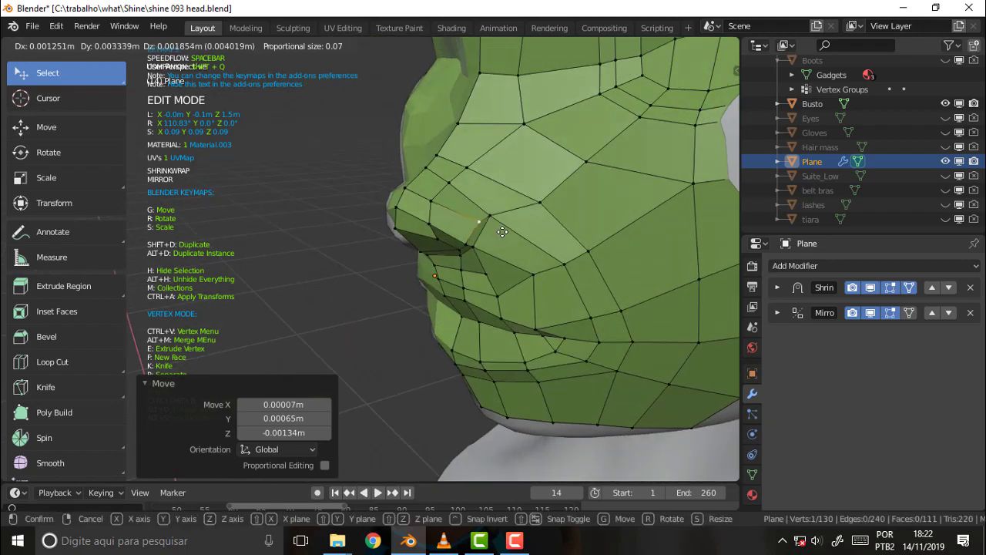
left_click(498, 227)
mouse_move(498, 227)
middle_mouse_down()
mouse_move(541, 238)
mouse_move(524, 213)
mouse_move(567, 221)
mouse_move(537, 202)
mouse_move(577, 189)
mouse_move(563, 177)
mouse_move(508, 279)
mouse_move(544, 236)
mouse_move(536, 223)
mouse_move(565, 205)
mouse_move(549, 220)
mouse_move(557, 212)
middle_mouse_up()
- Rewind the VLC tutorial from 09:58 to 09:23 at the mouth corner, then return to Blender
left_click(445, 543)
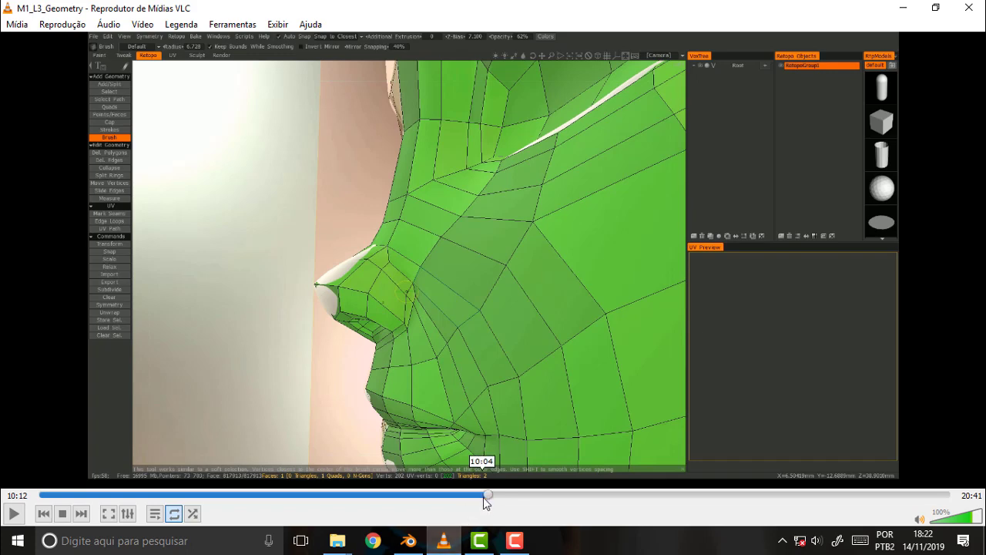
left_click(478, 495)
left_click_drag(478, 499, 473, 499)
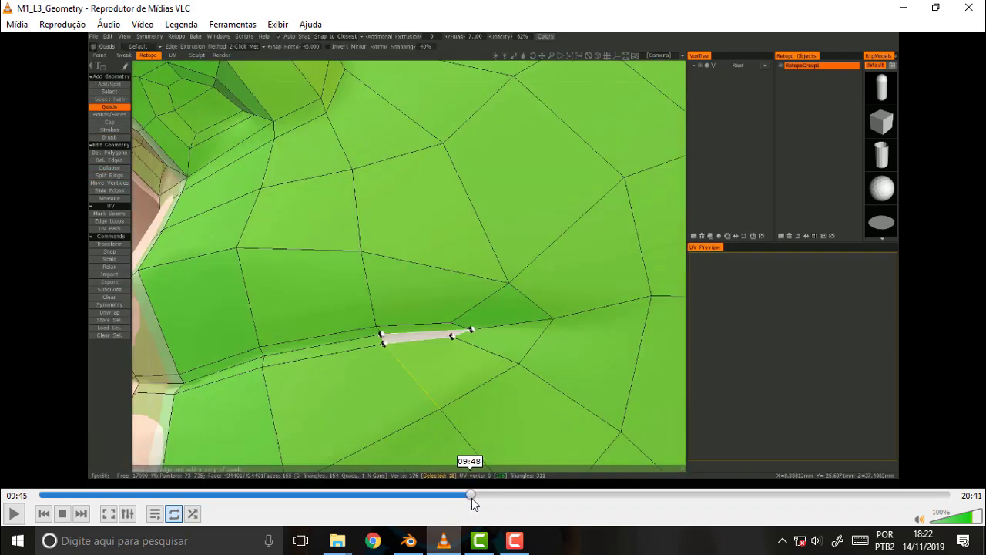
left_click(467, 498)
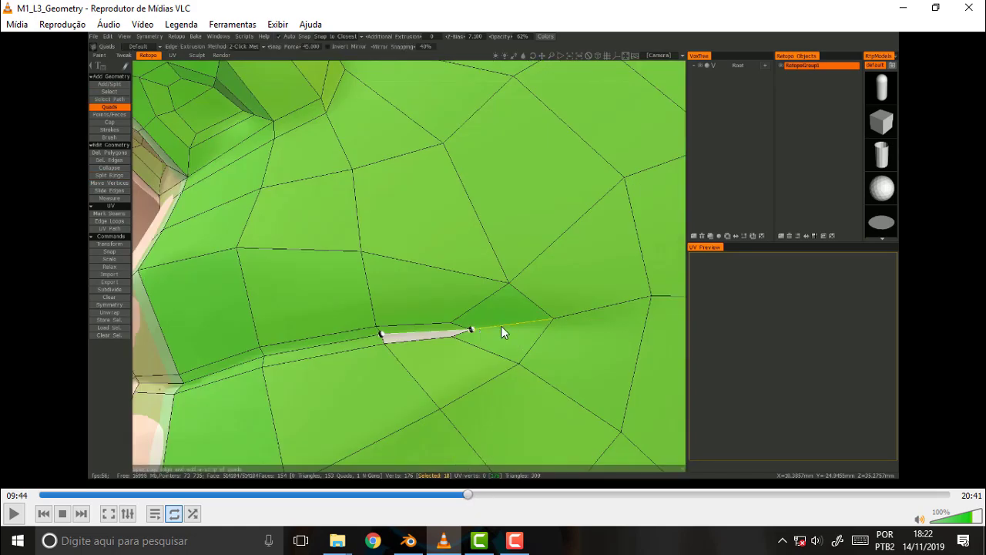
left_click(460, 498)
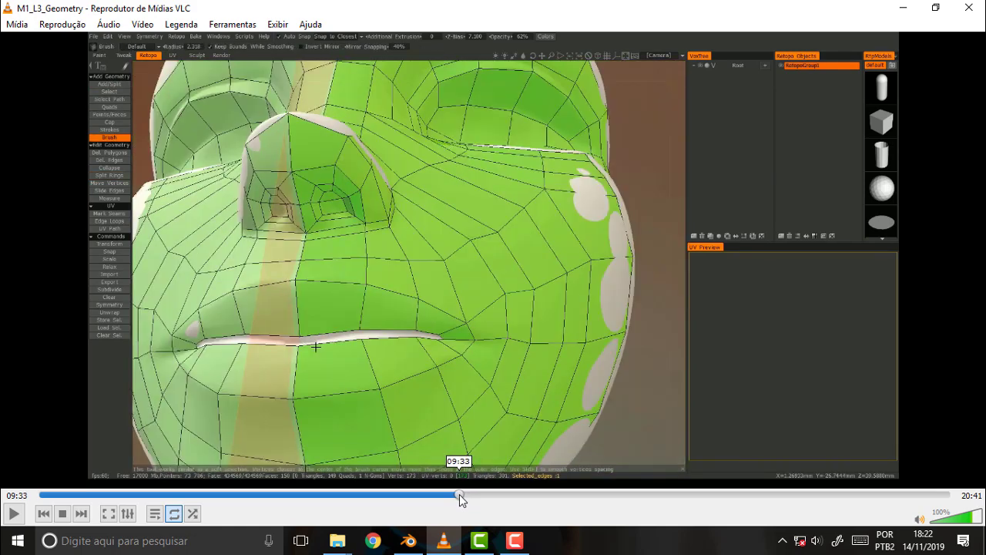
left_click(452, 497)
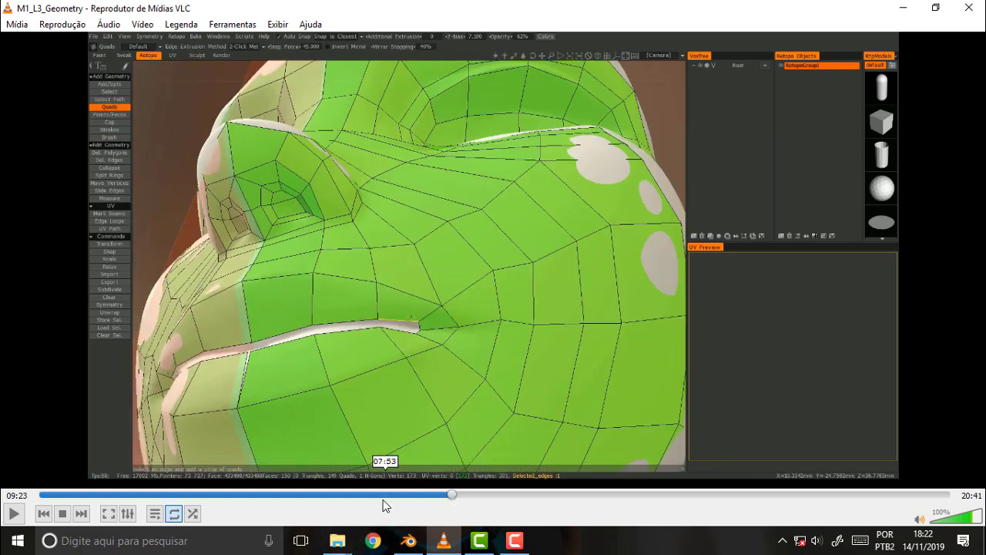
left_click(408, 540)
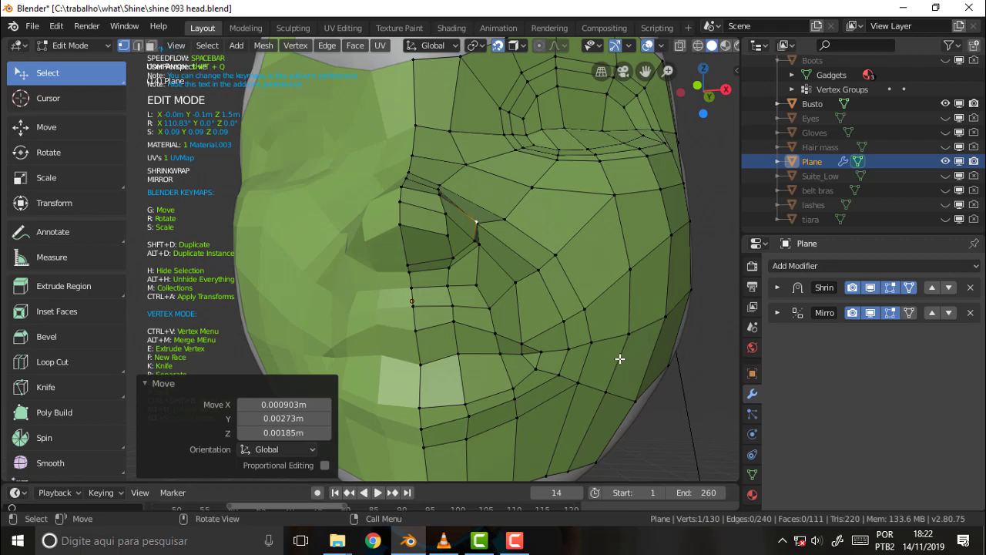
- Cut a new edge loop across the lip faces near the mouth corner, sliding it to factor −0.288
left_click(52, 362)
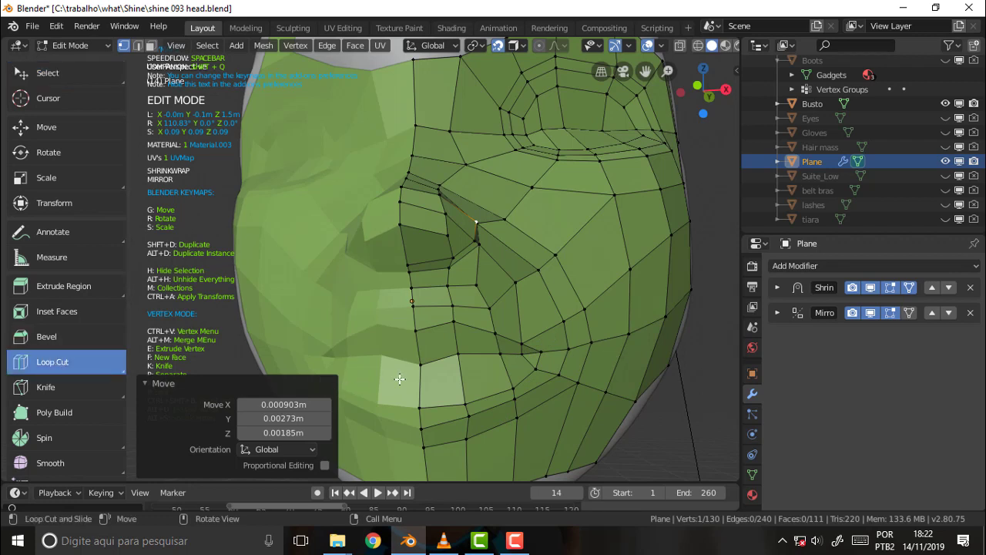
left_click(440, 385)
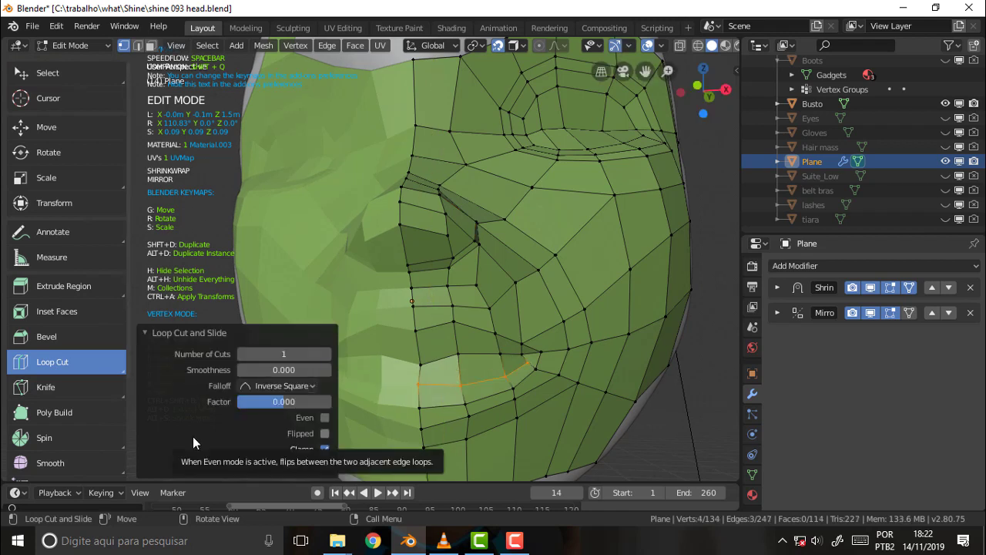
mouse_move(276, 401)
left_mouse_down()
mouse_move(231, 402)
mouse_move(269, 402)
left_mouse_up()
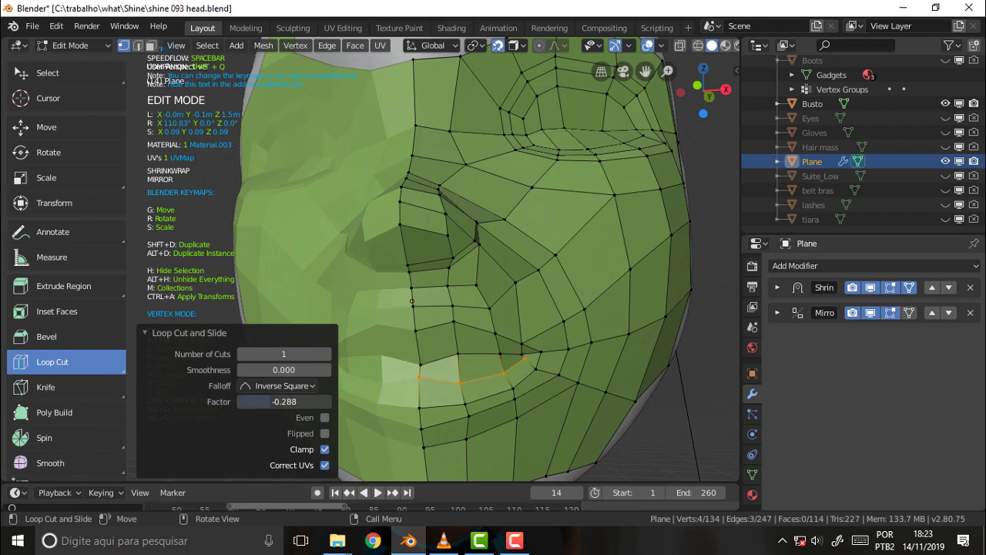